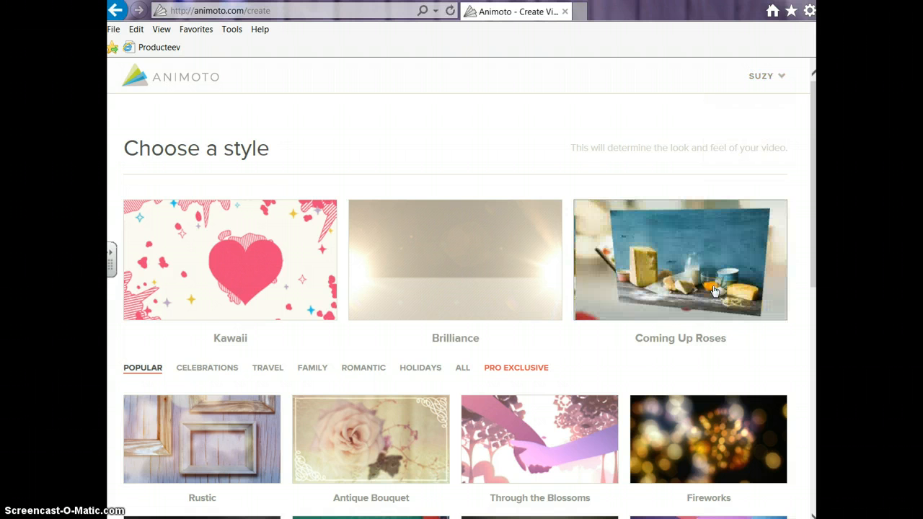
Look through the gallery of popular video styles
scroll(642, 407, down, 2)
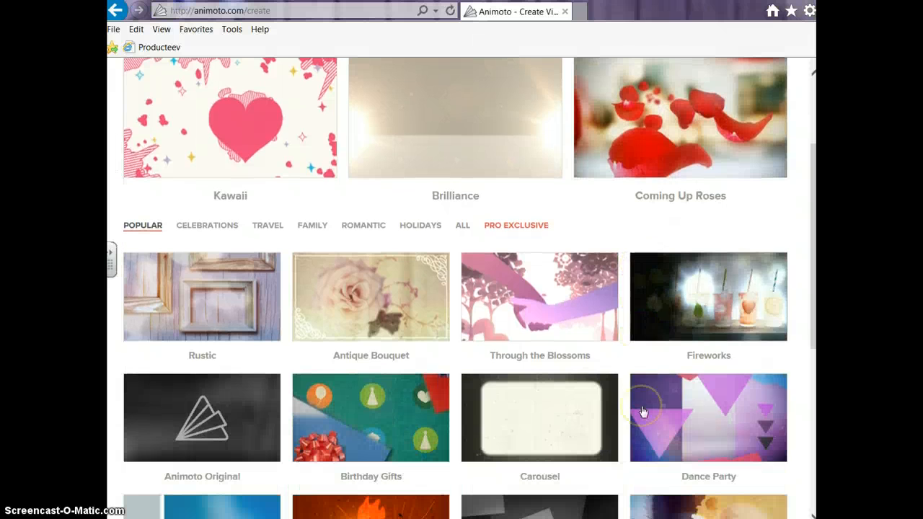
scroll(643, 409, down, 2)
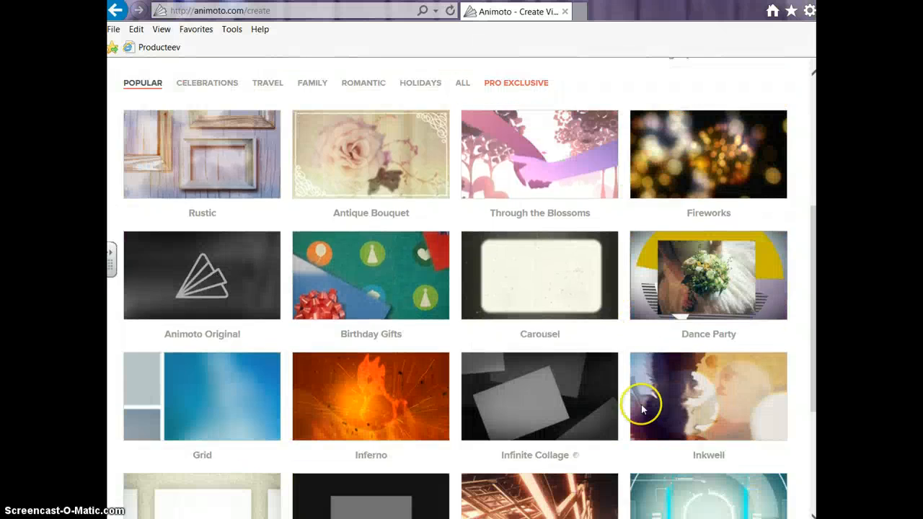
scroll(642, 409, down, 2)
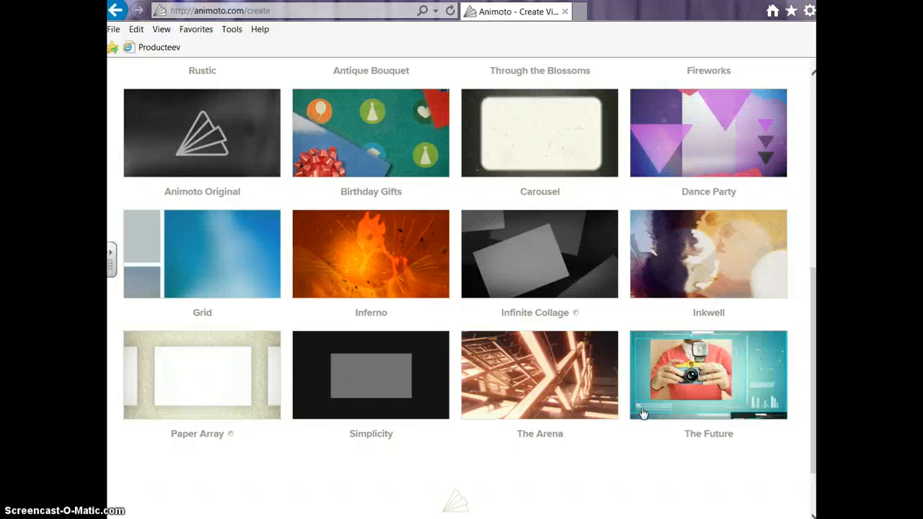
scroll(642, 409, down, 1)
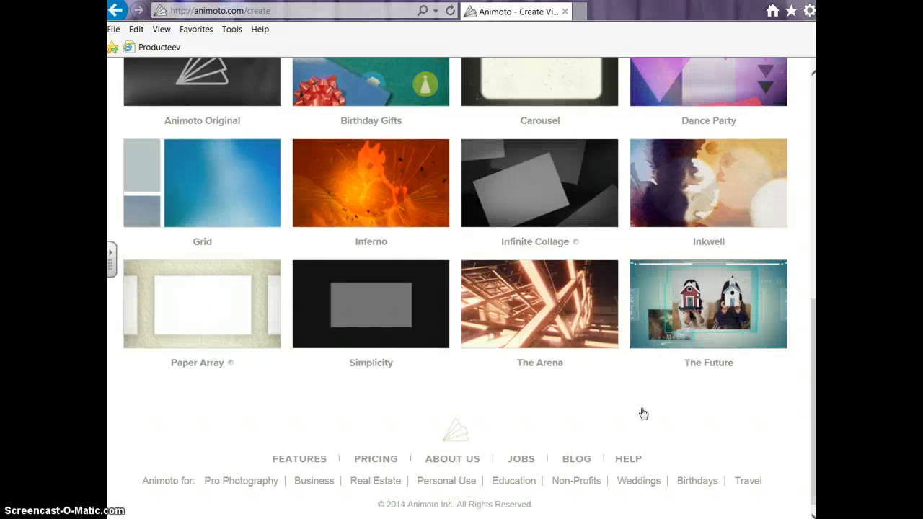
scroll(643, 414, up, 2)
scroll(643, 413, up, 2)
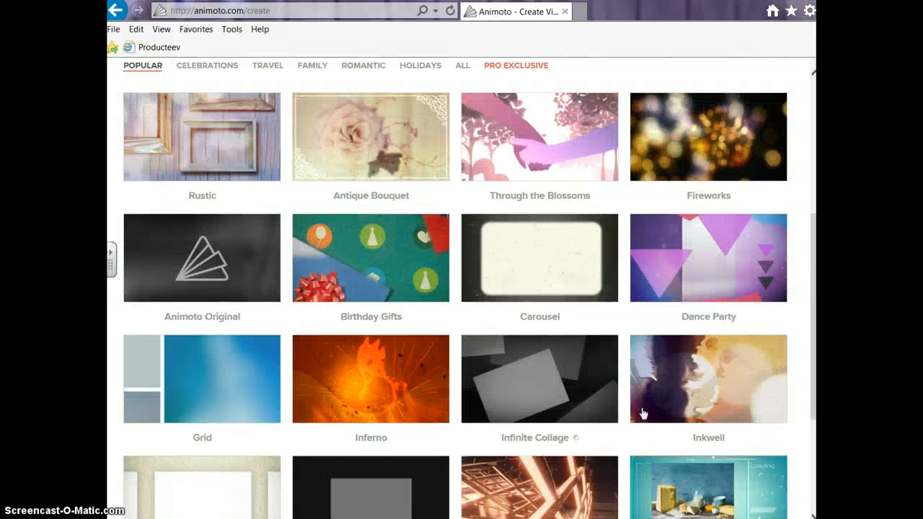
scroll(643, 414, up, 3)
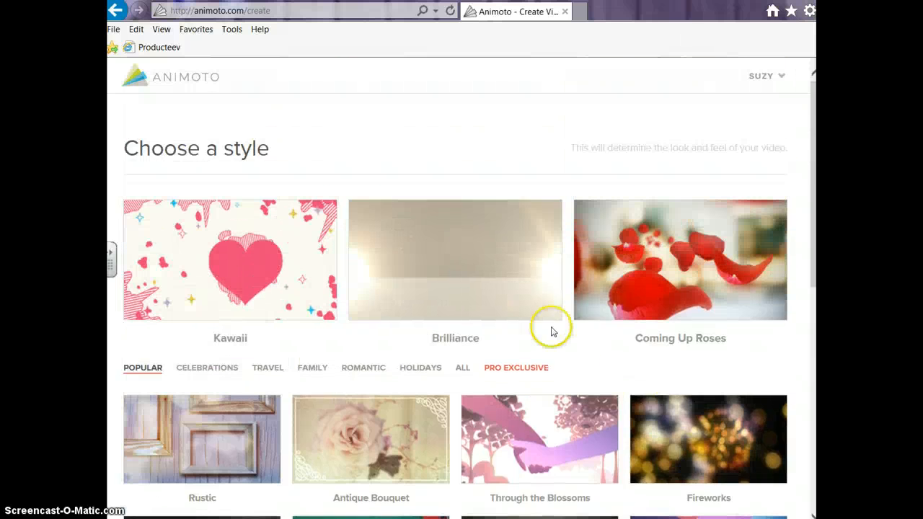
Preview the Brilliance style with its sound turned down and create a video in that style
click(448, 266)
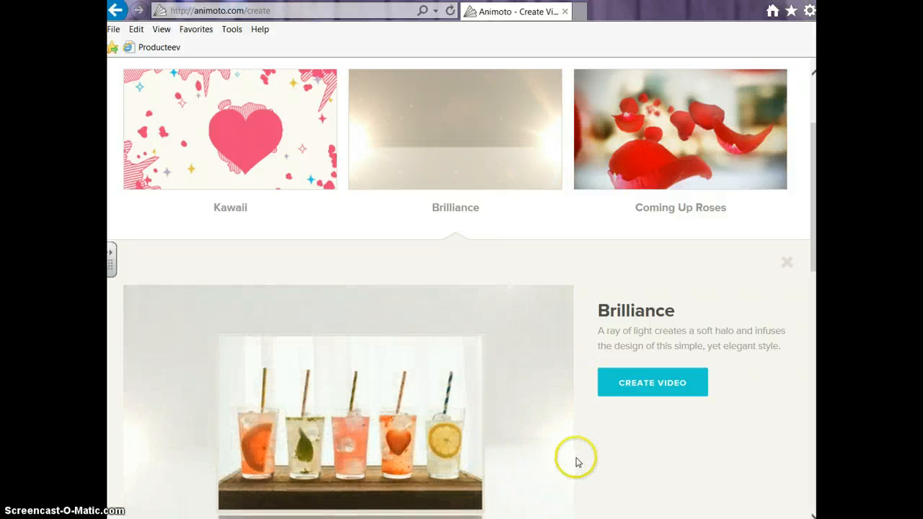
scroll(582, 460, down, 1)
mouse_move(567, 462)
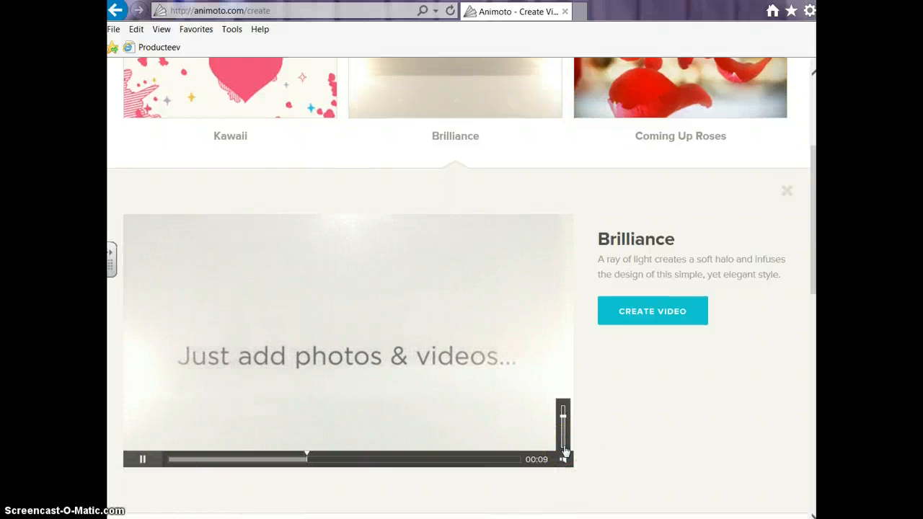
click(563, 446)
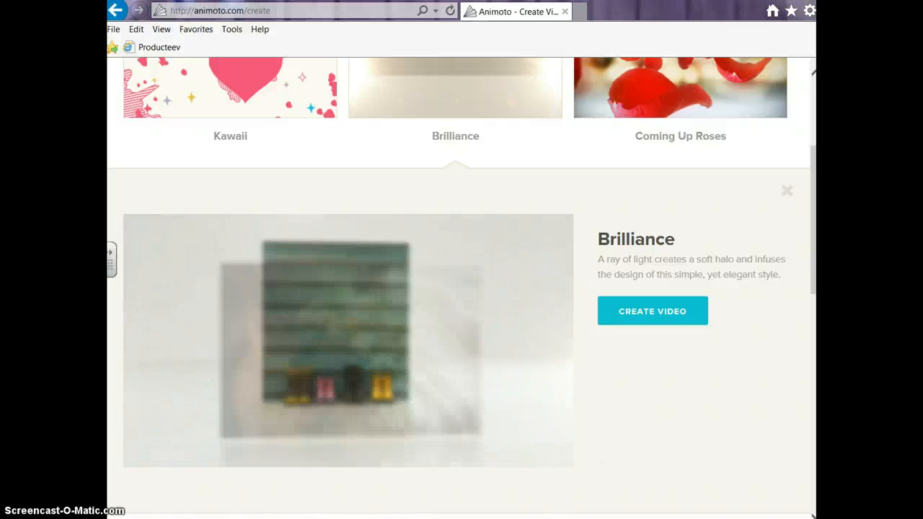
scroll(644, 465, down, 2)
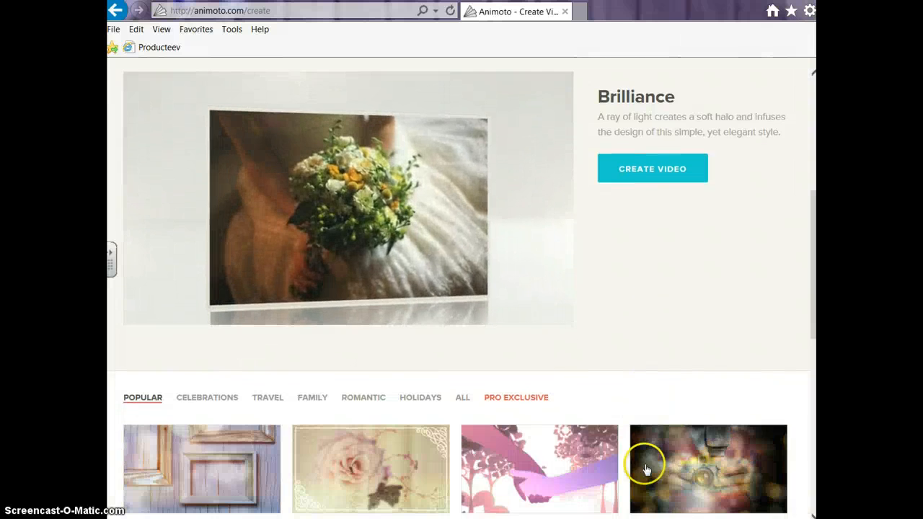
scroll(645, 468, up, 2)
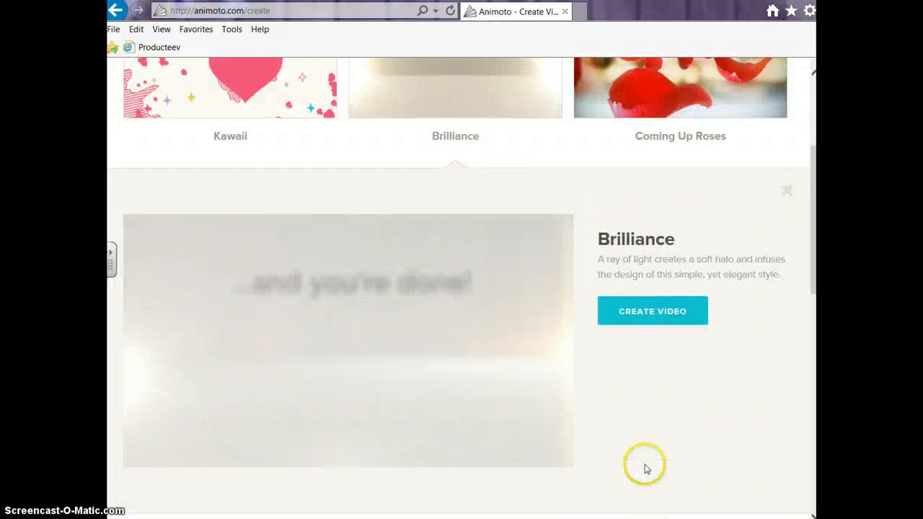
click(654, 319)
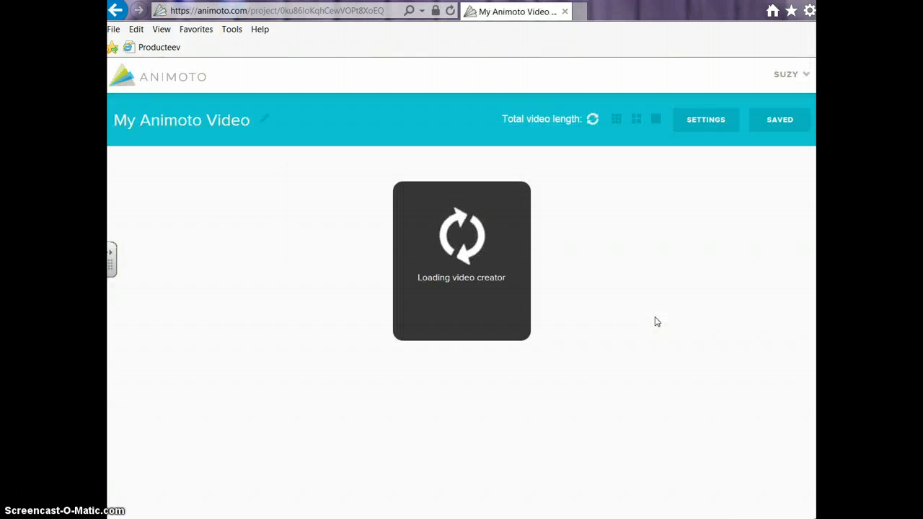
click(660, 358)
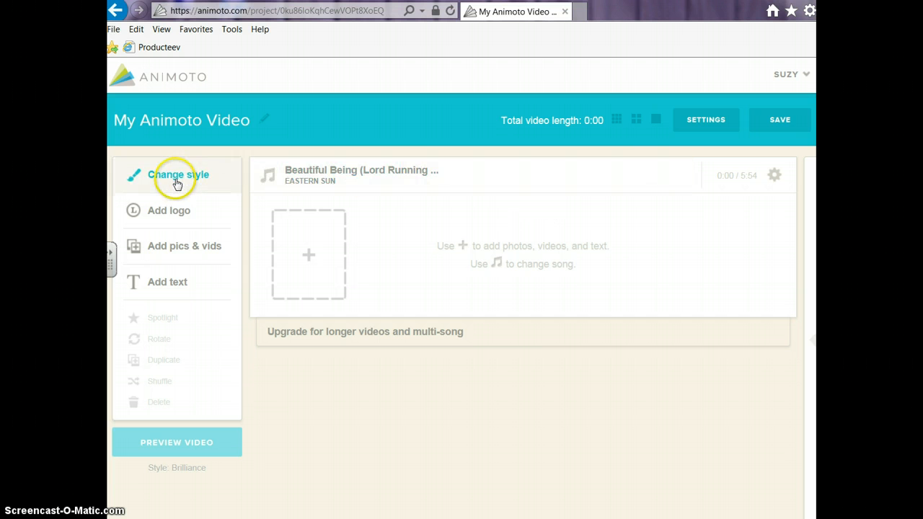
Start a picture upload from the computer and open the folder The Fault in Our Stars in Dropbox
click(170, 255)
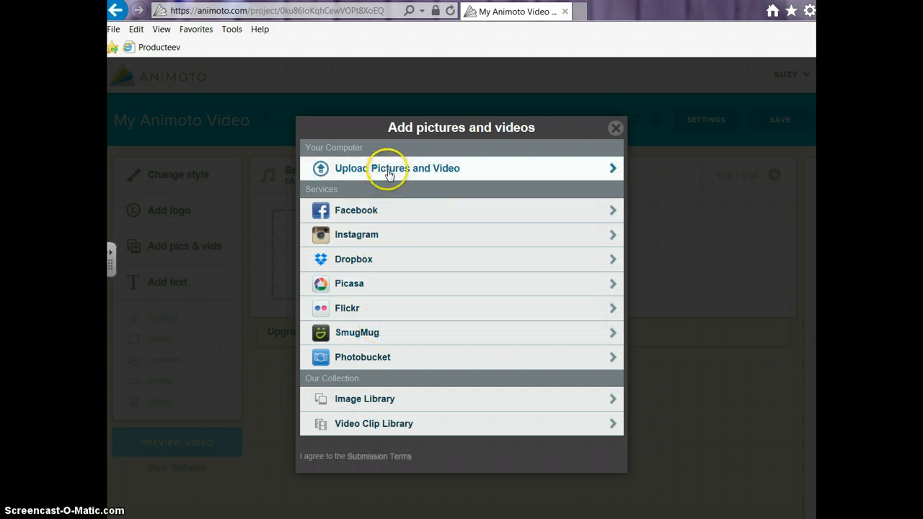
click(471, 170)
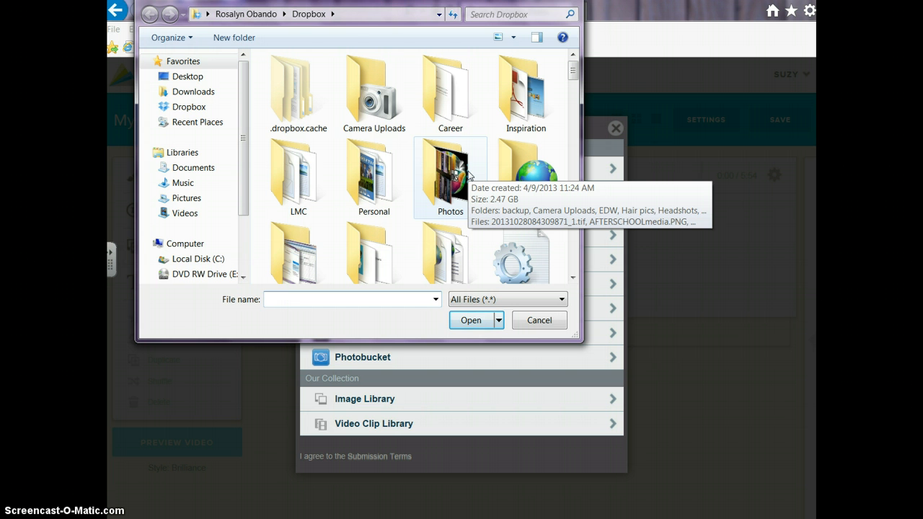
click(573, 70)
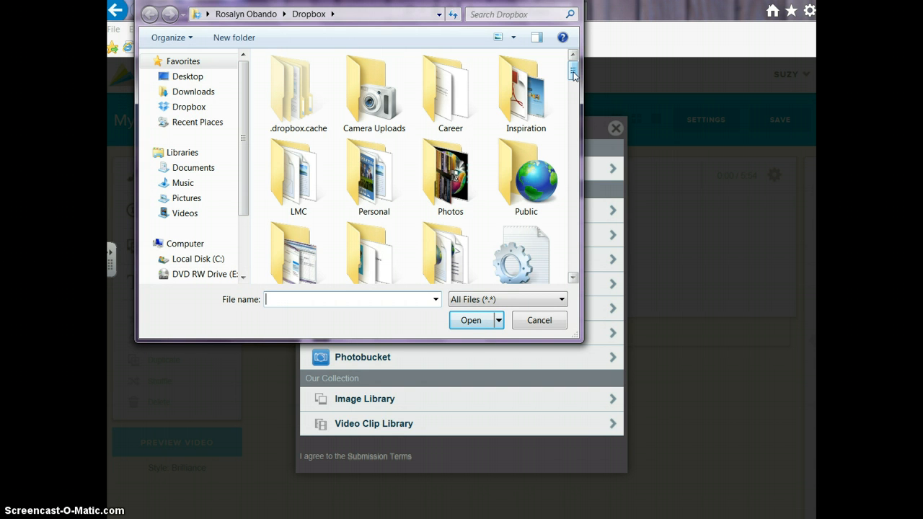
mouse_move(572, 71)
mouse_down()
mouse_move(578, 167)
mouse_move(579, 76)
mouse_up()
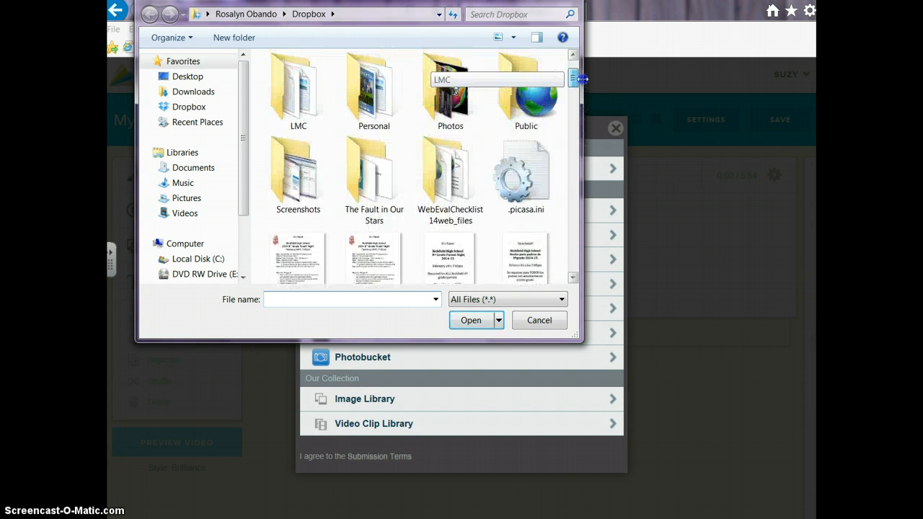
double_click(384, 179)
Upload all seven pictures, Slide1.JPG through Slide7.JPG, into the video project
click(290, 80)
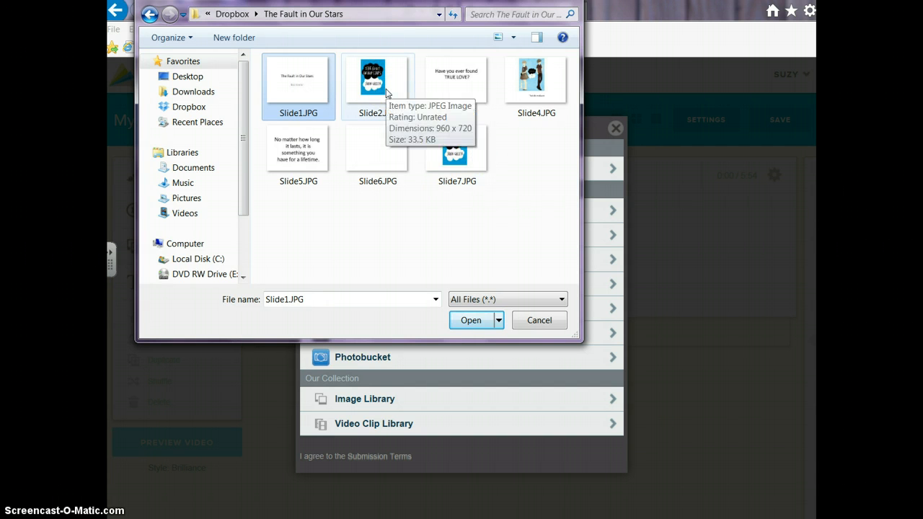
click(278, 81)
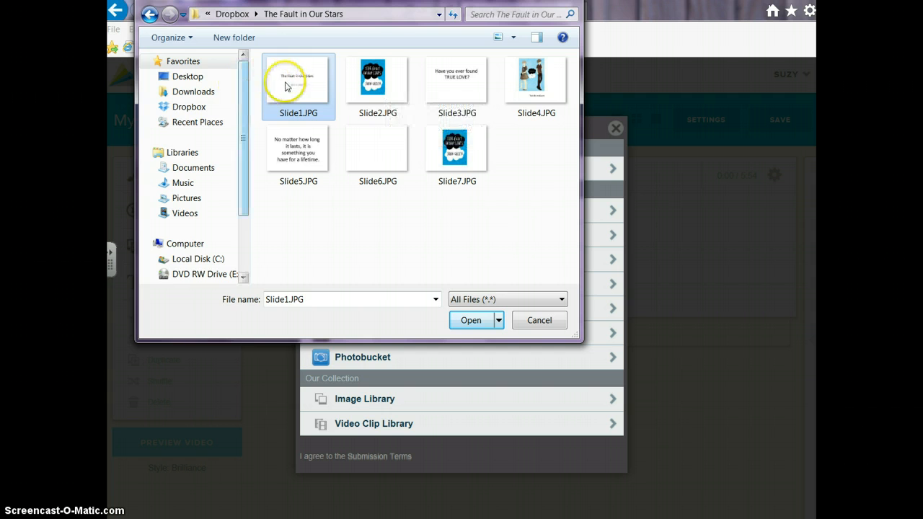
shift+click(437, 153)
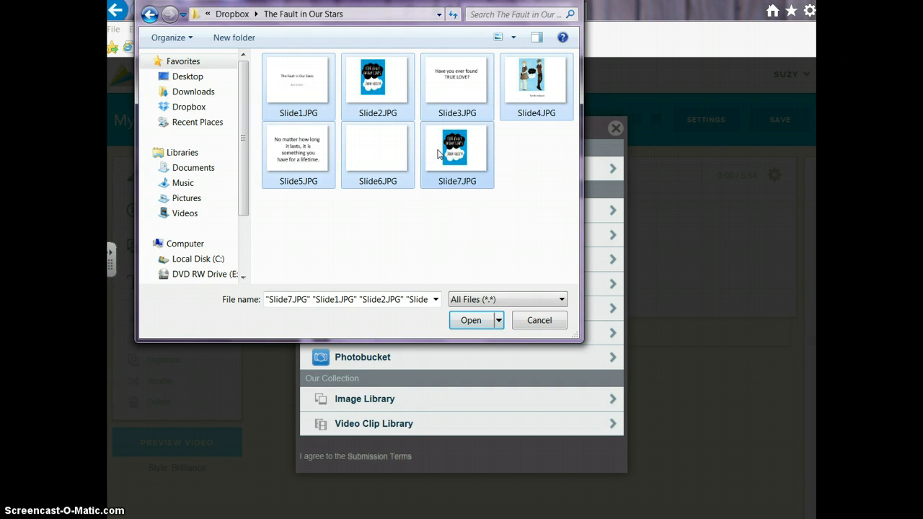
click(414, 234)
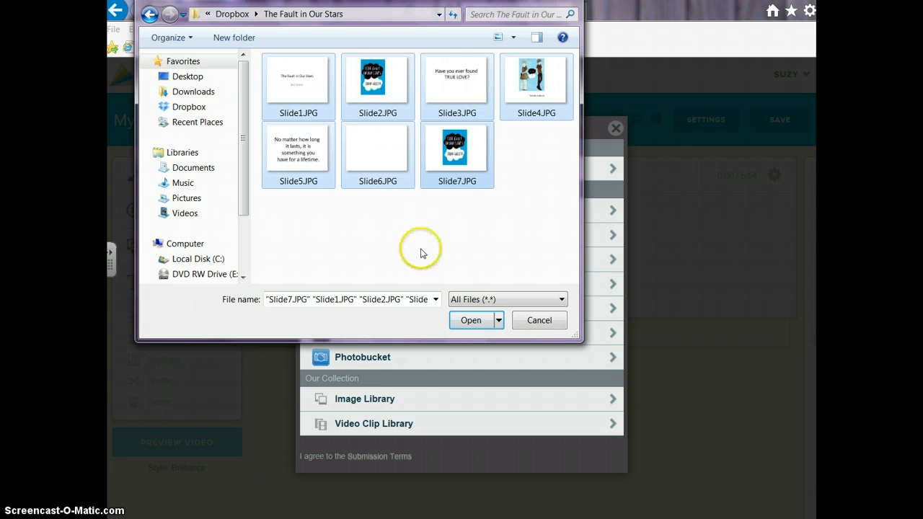
click(458, 322)
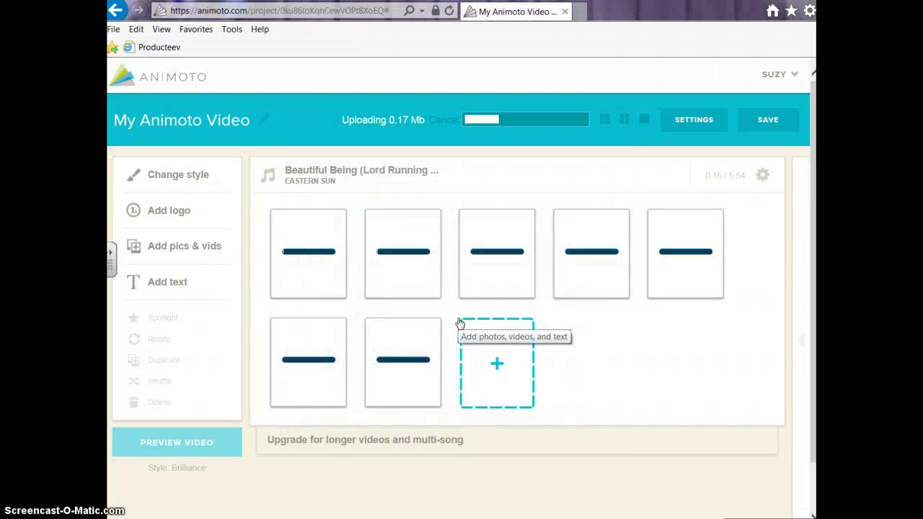
click(214, 442)
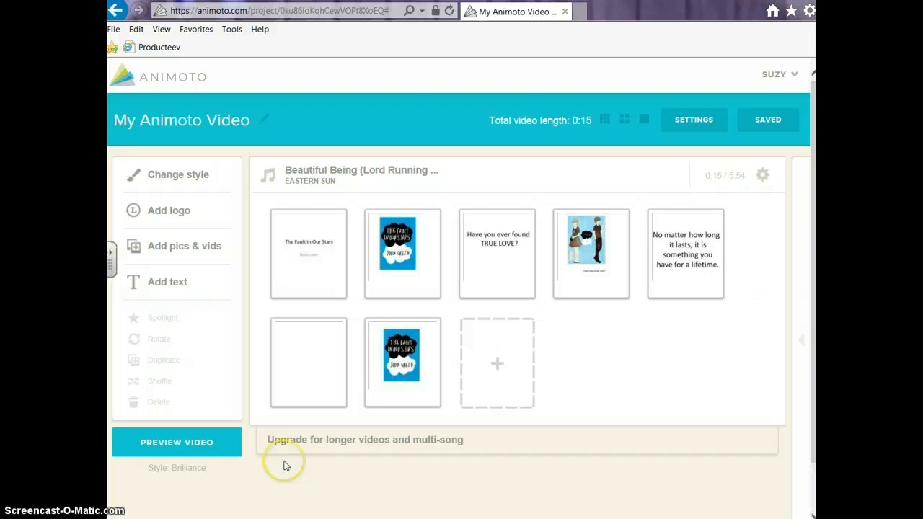
Permanently delete the blank sixth slide from the video
right_click(314, 353)
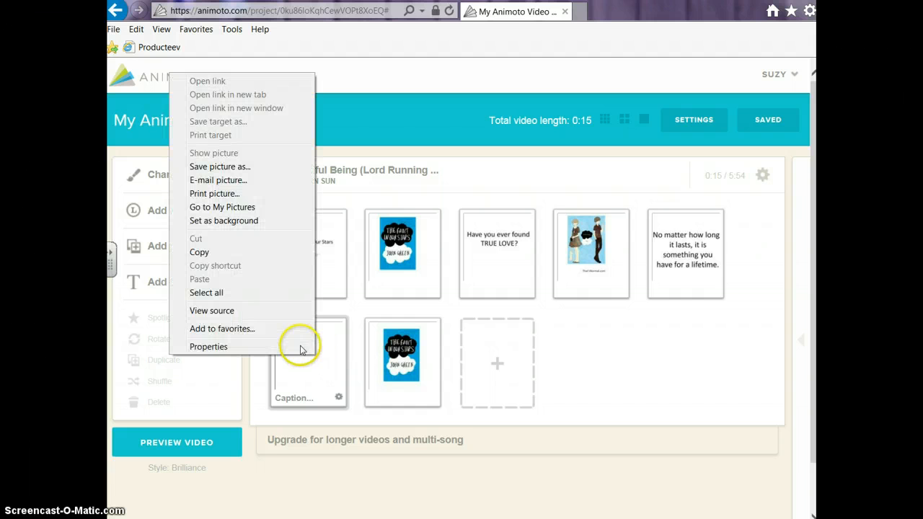
click(334, 394)
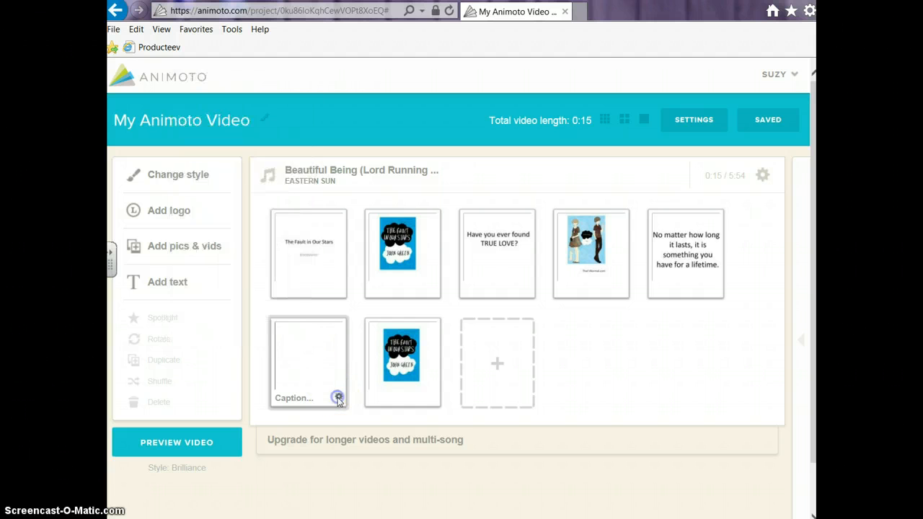
click(335, 397)
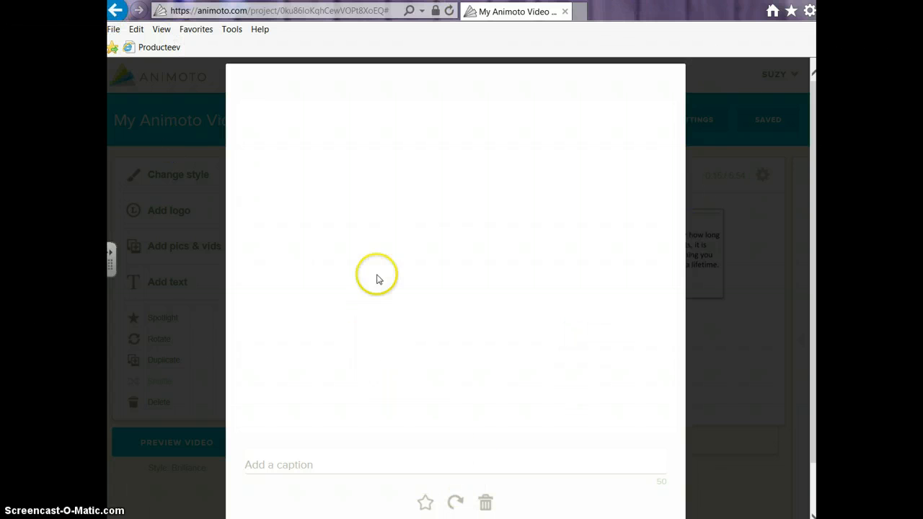
click(115, 10)
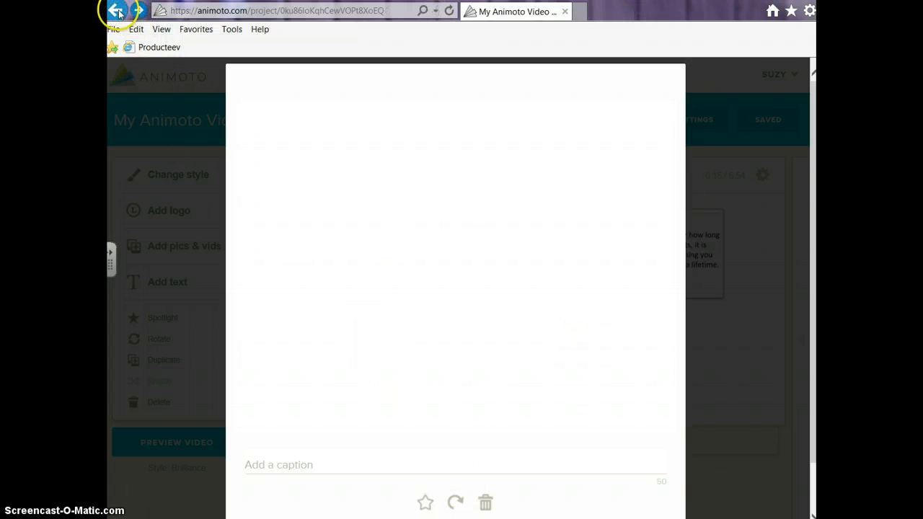
scroll(579, 402, down, 1)
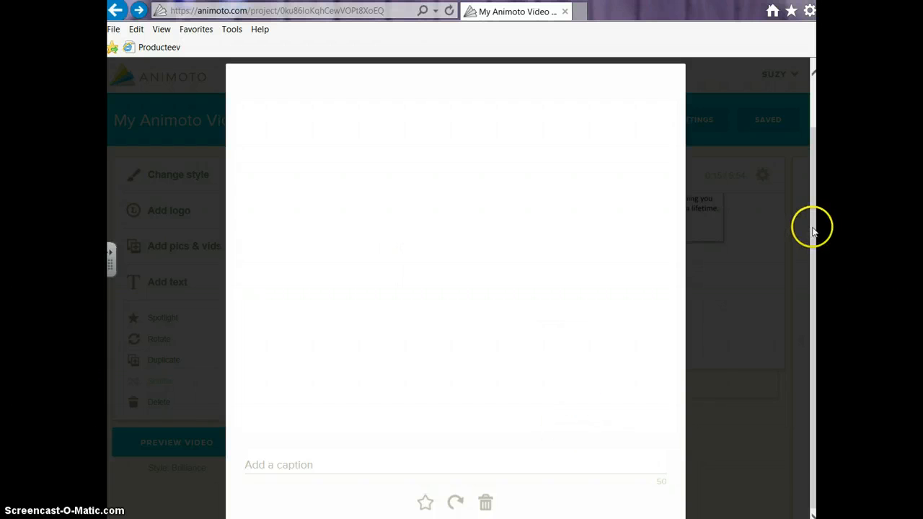
click(812, 310)
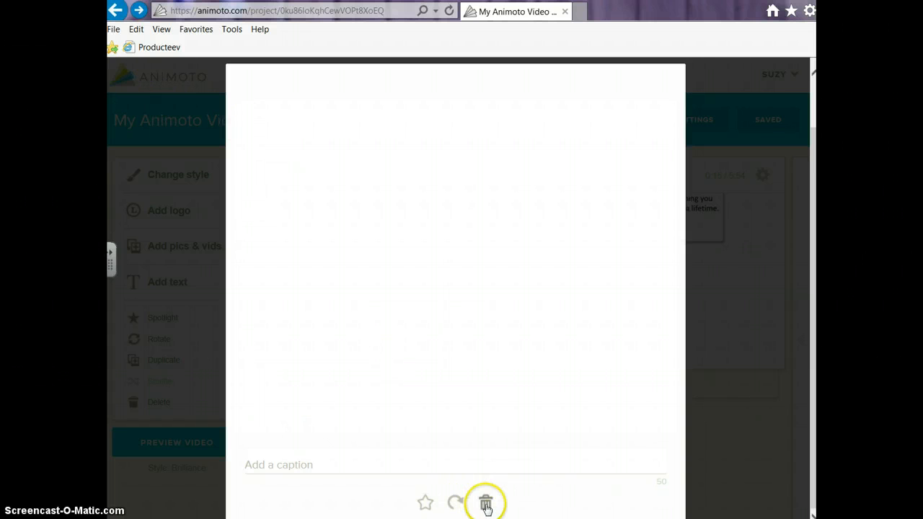
click(486, 505)
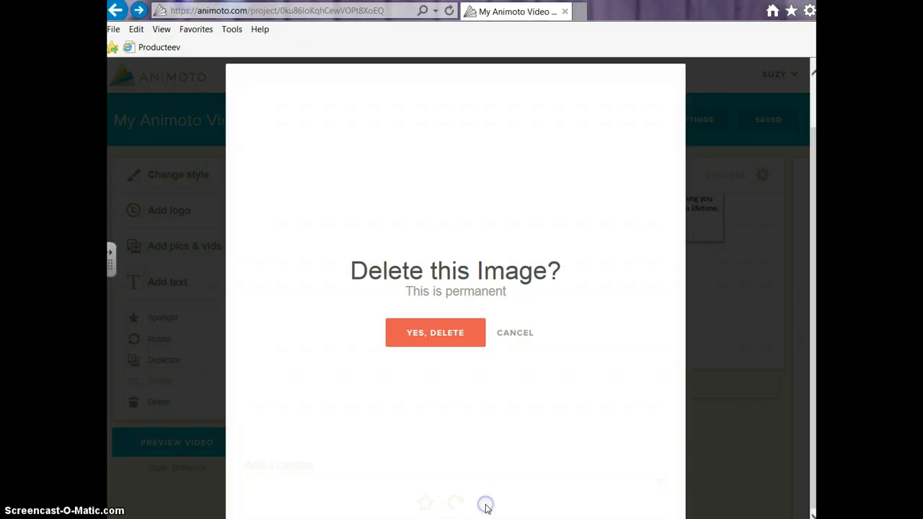
click(422, 337)
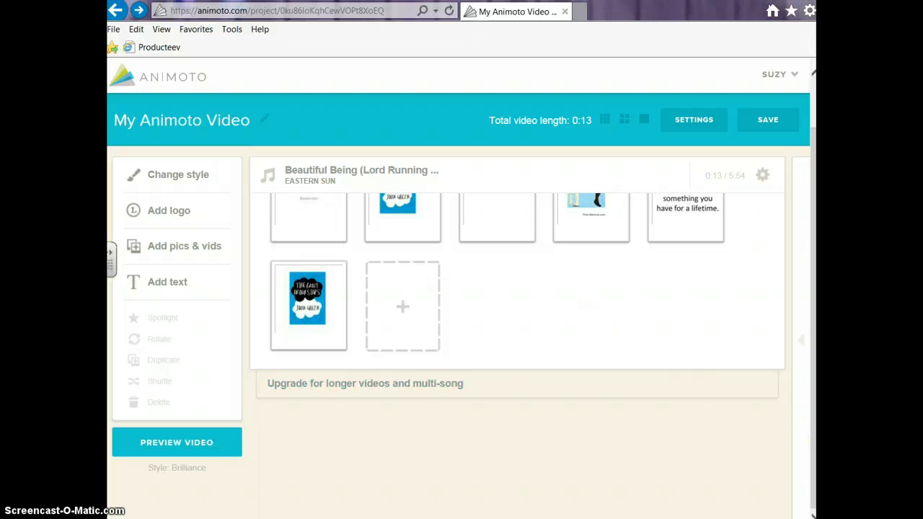
Move the slide with the illustrated couple to second place, and return it to fourth place after the TRUE LOVE slide
scroll(813, 461, up, 1)
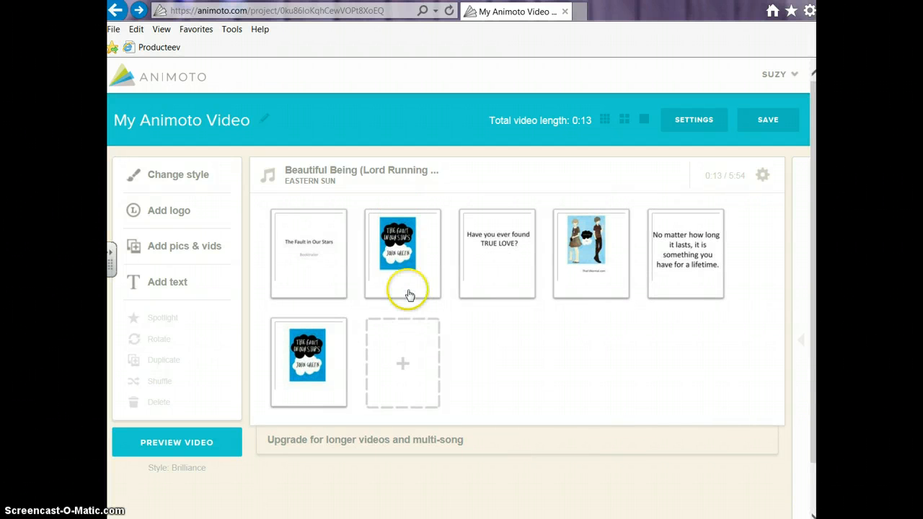
drag(496, 278, 459, 284)
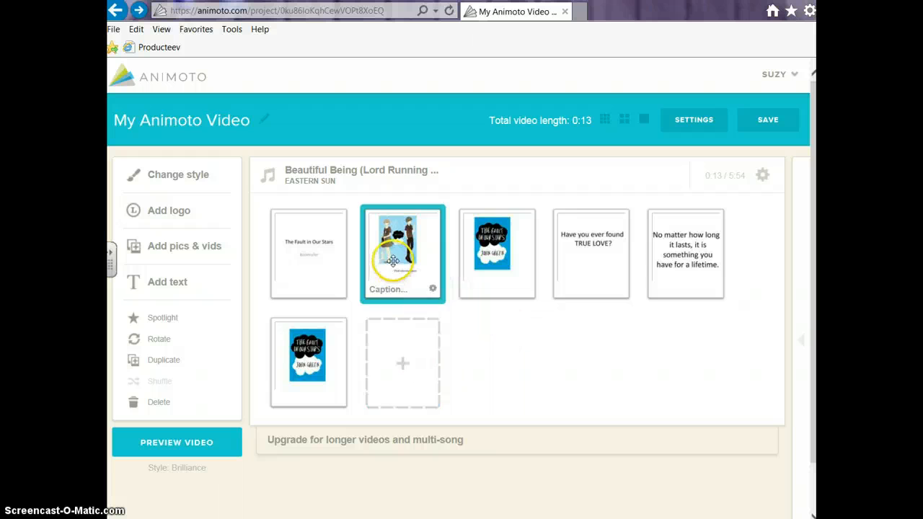
drag(401, 257, 589, 303)
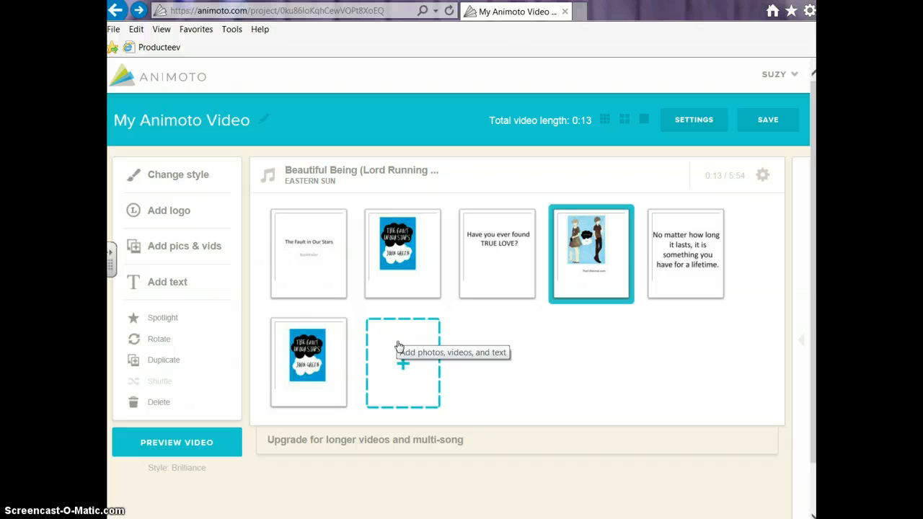
Save the video project
click(771, 122)
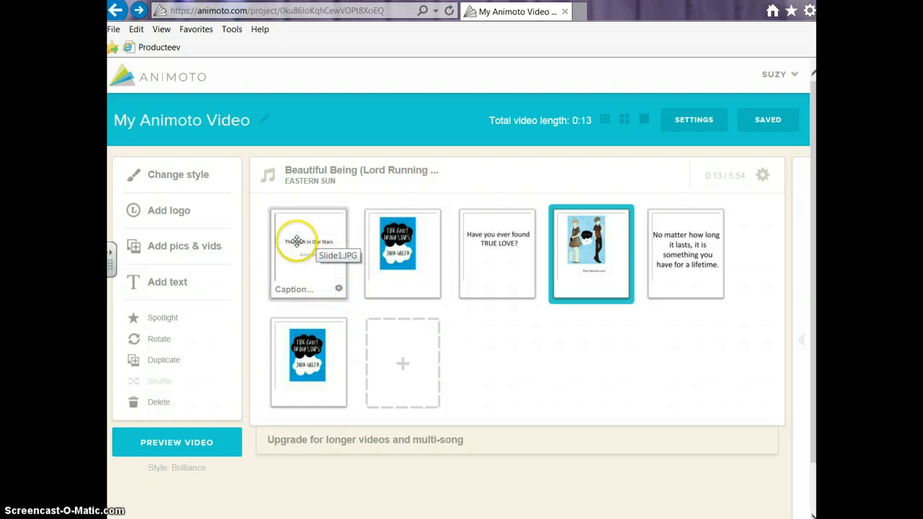
Open the first slide, The Fault in Our Stars, for editing, go to its caption, and rotate the slide through a full turn
click(339, 292)
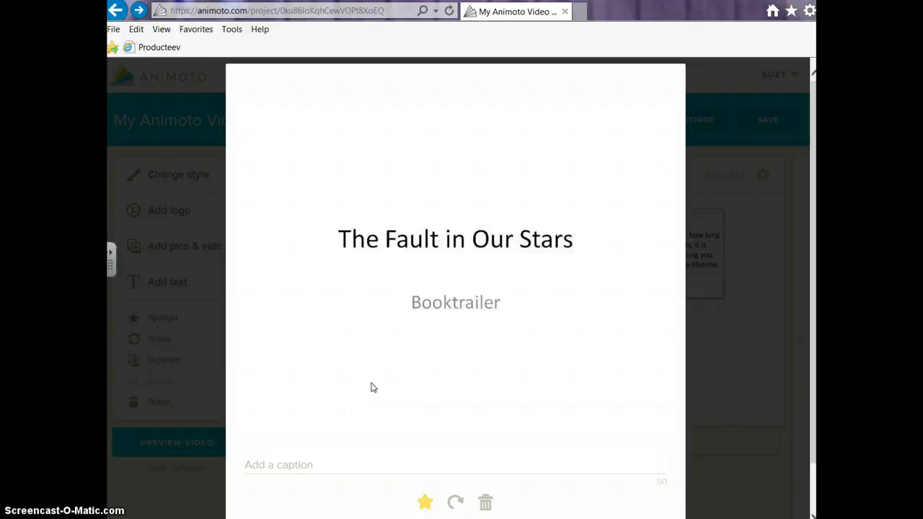
click(309, 462)
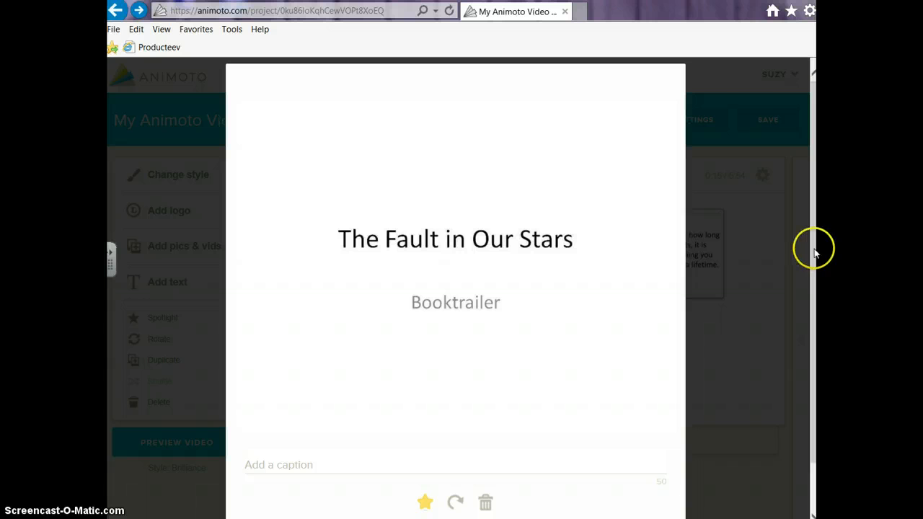
drag(815, 253, 803, 309)
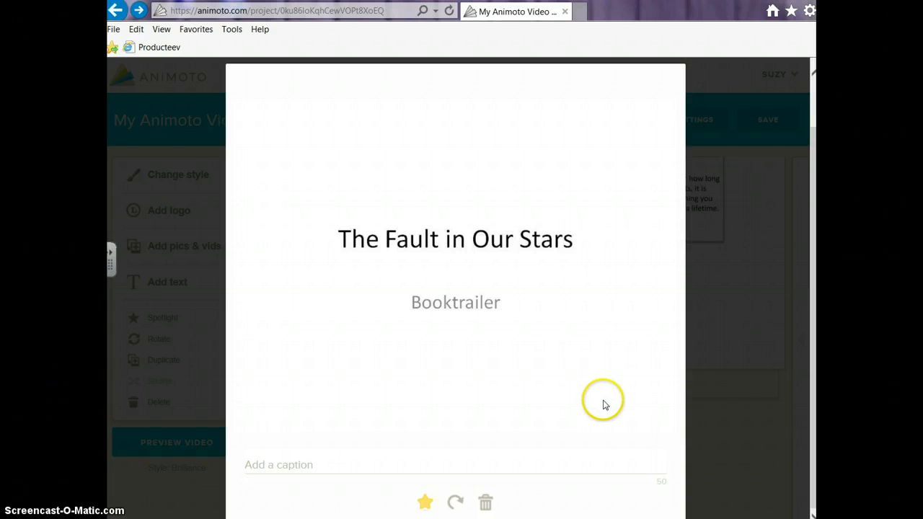
scroll(604, 408, up, 1)
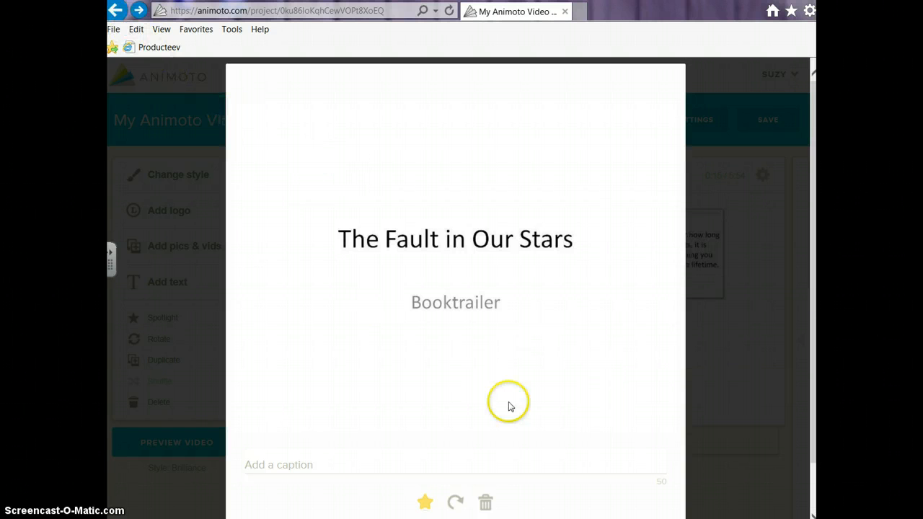
click(455, 503)
click(454, 504)
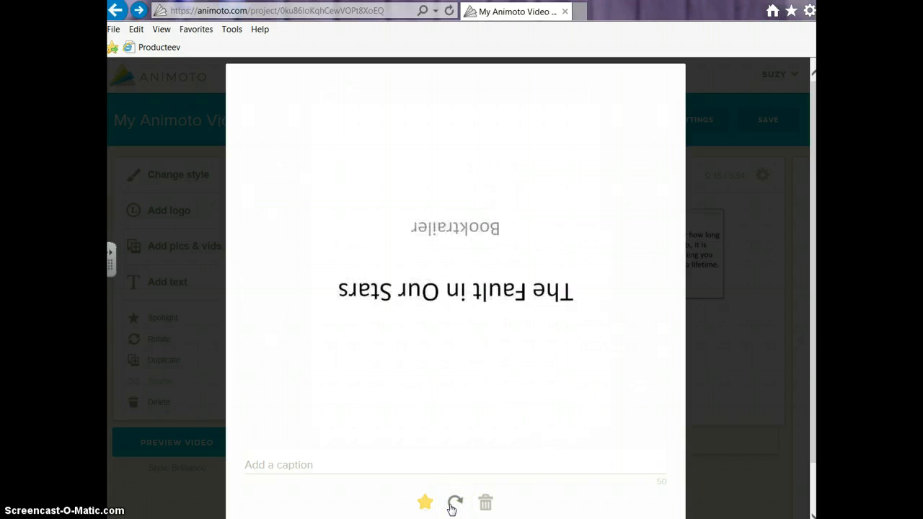
click(454, 503)
click(454, 503)
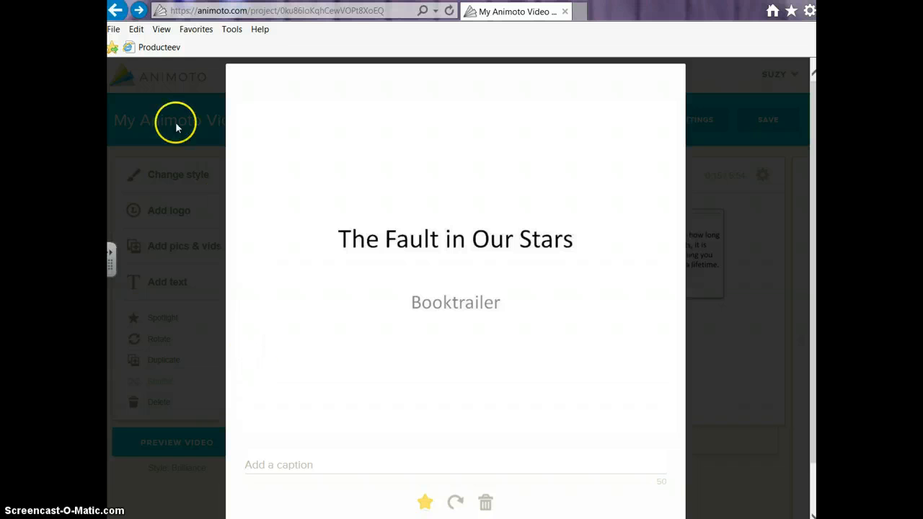
Leave the project page and reopen My Animoto Video for editing from the list of saved videos
click(113, 10)
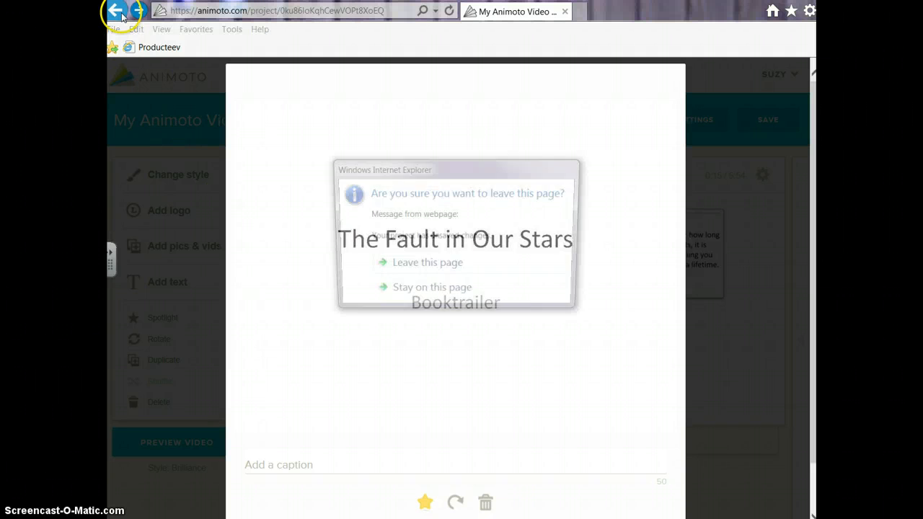
click(425, 276)
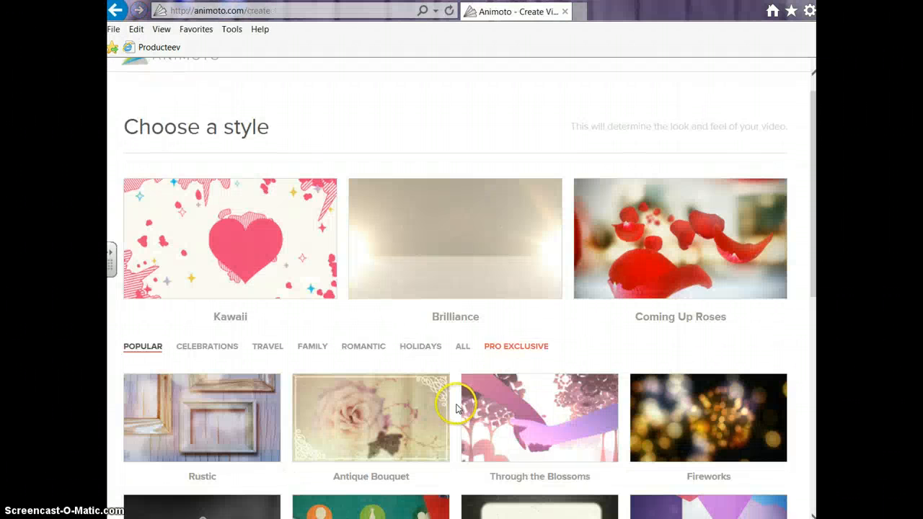
scroll(451, 407, down, 4)
scroll(449, 418, down, 3)
scroll(447, 419, up, 7)
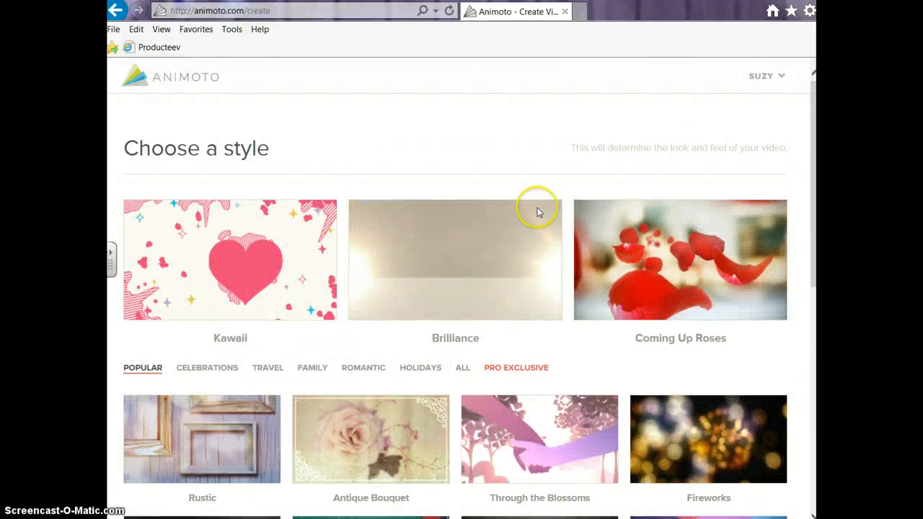
mouse_move(406, 289)
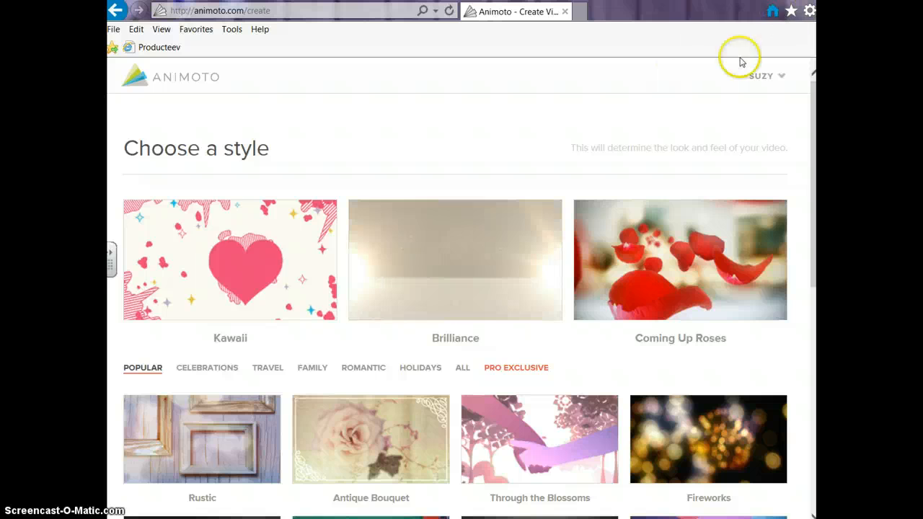
click(764, 78)
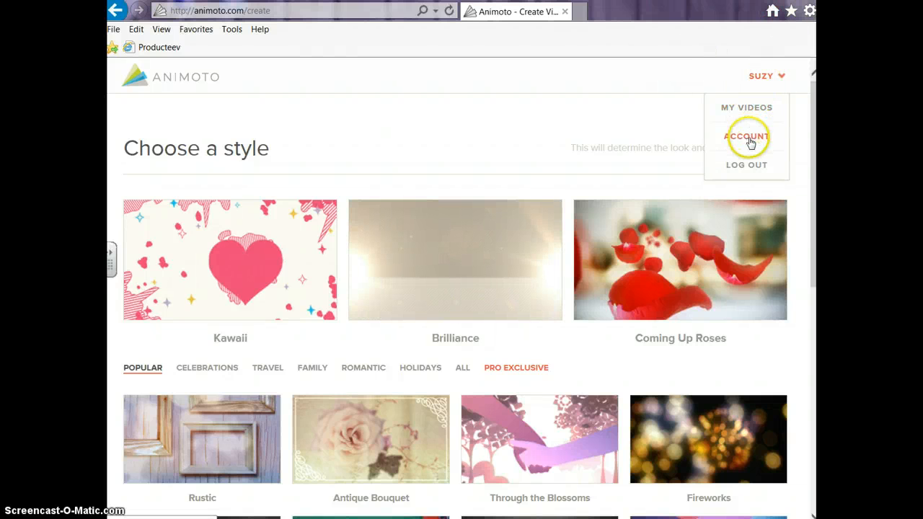
click(748, 108)
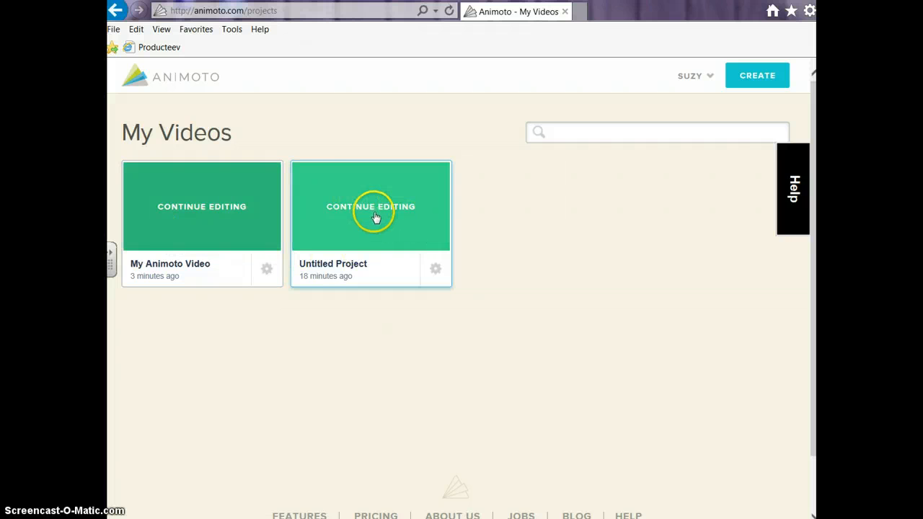
click(174, 217)
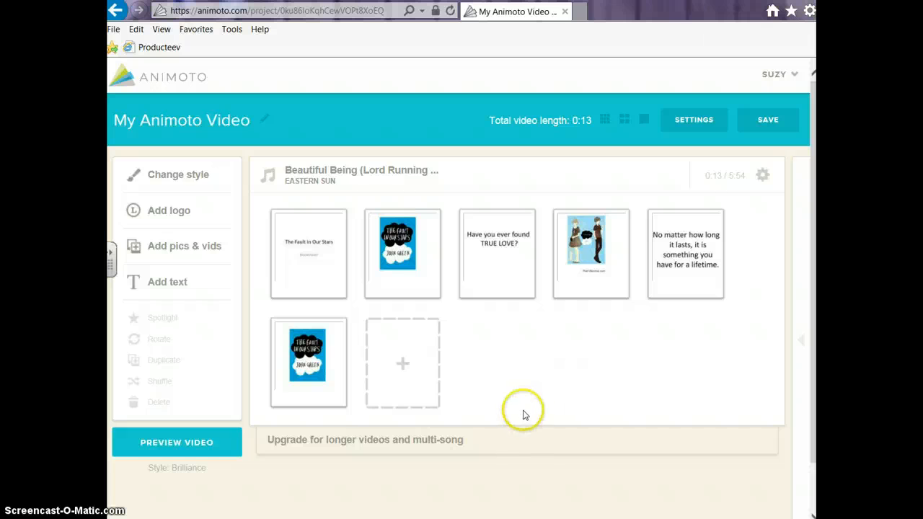
View the song trim and image pacing settings of the video's current song without changing them
mouse_move(315, 272)
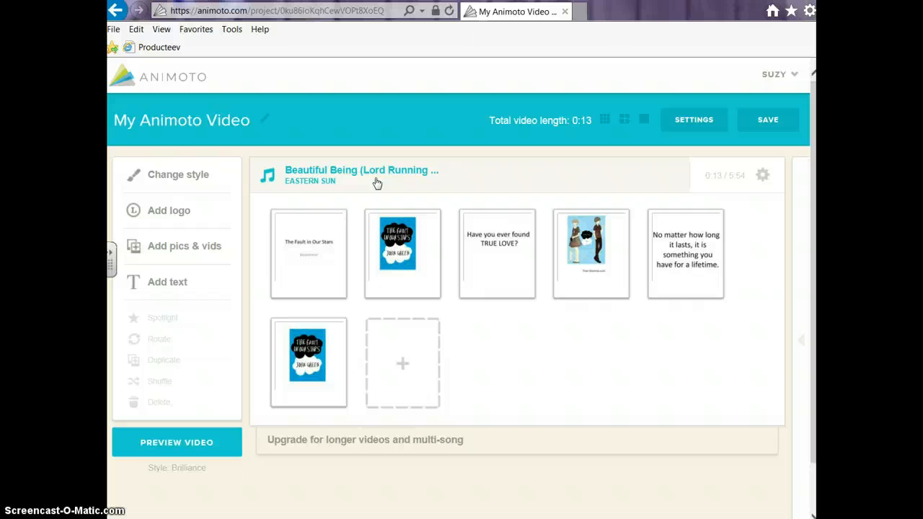
click(419, 179)
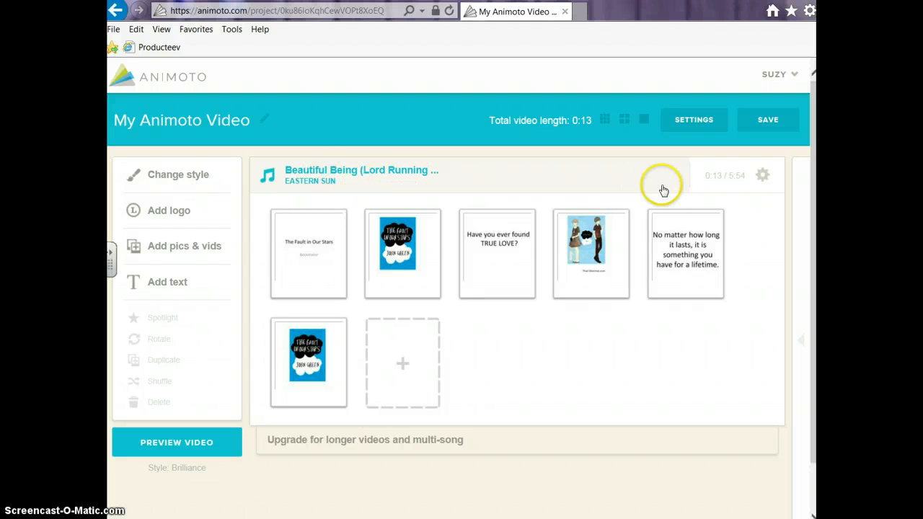
click(763, 175)
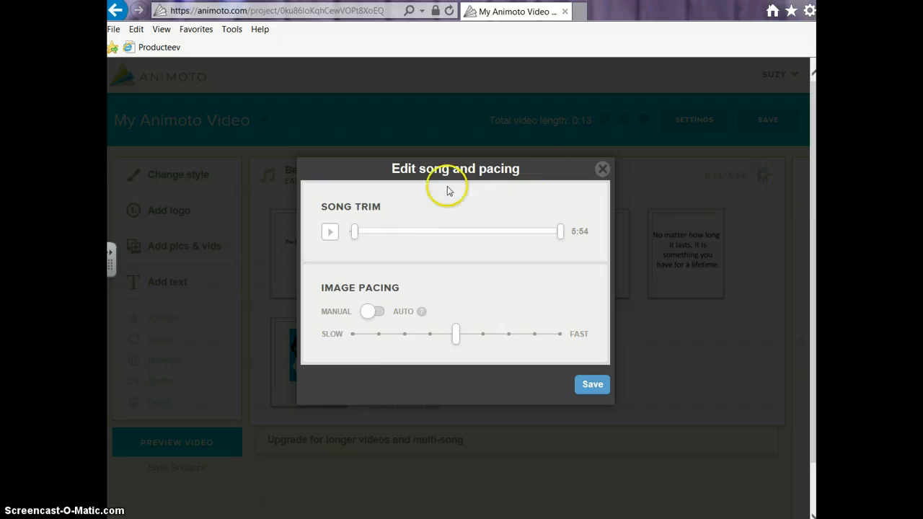
click(602, 169)
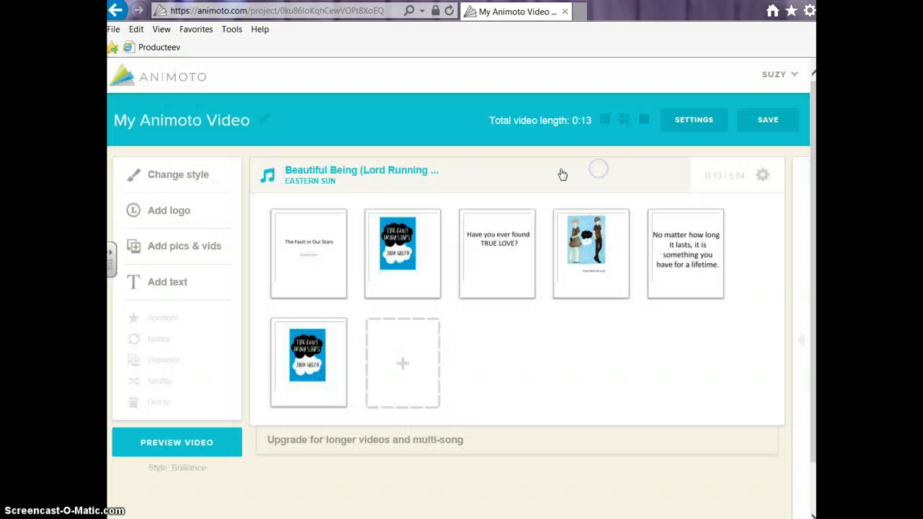
Sample Life Is Perfect and Better Together among the Love/Romance songs, make Better Together the video's music, and save the project
click(441, 173)
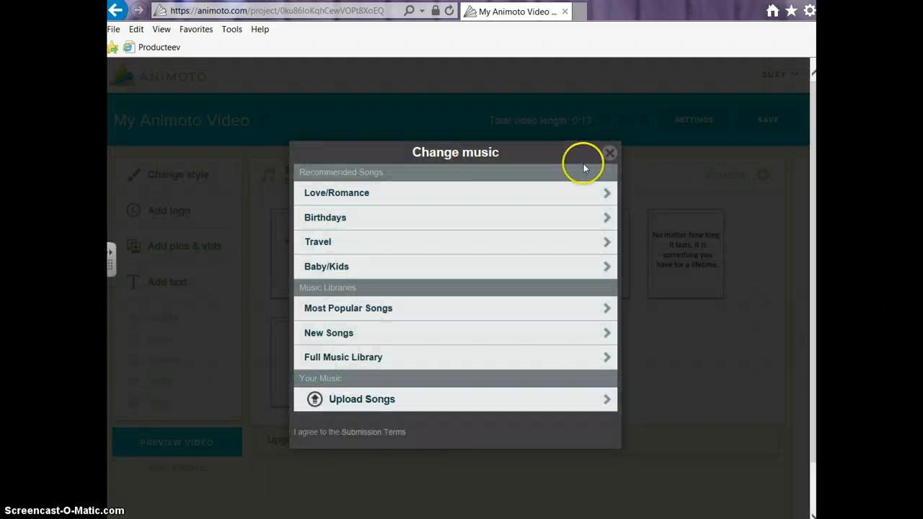
click(609, 153)
click(482, 179)
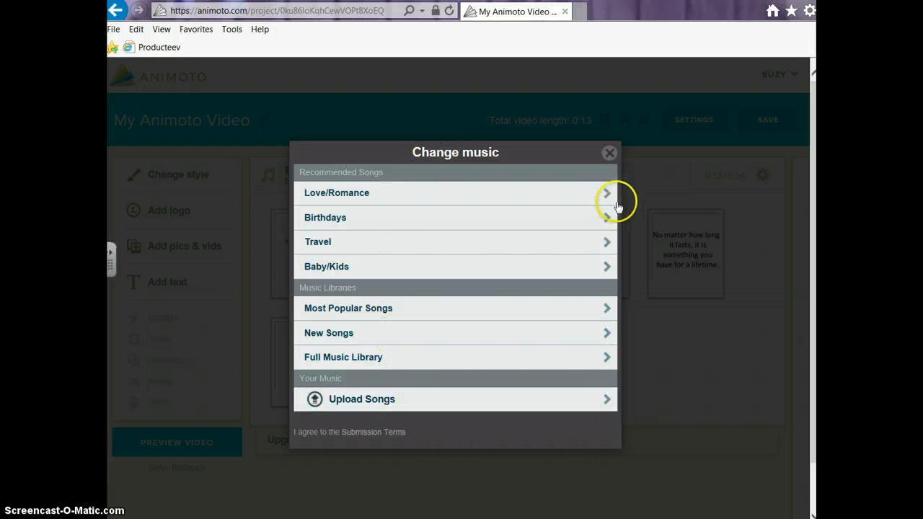
click(597, 193)
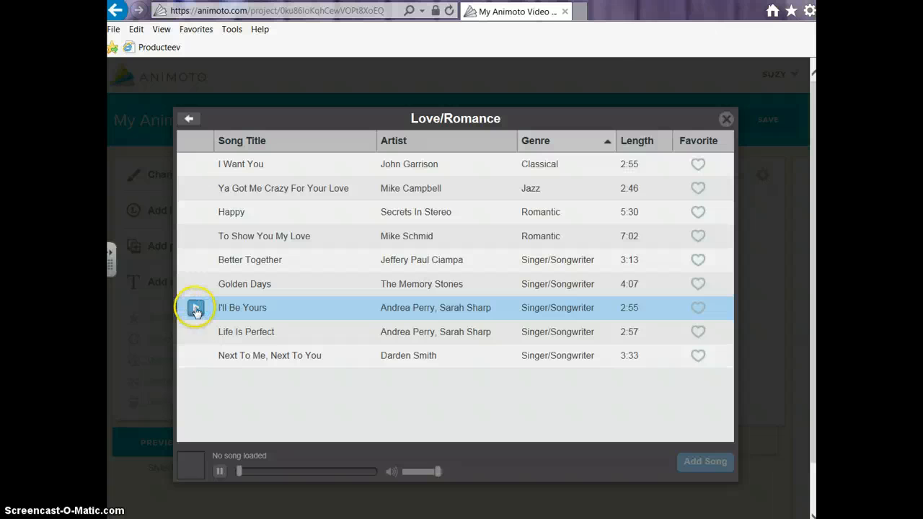
click(195, 333)
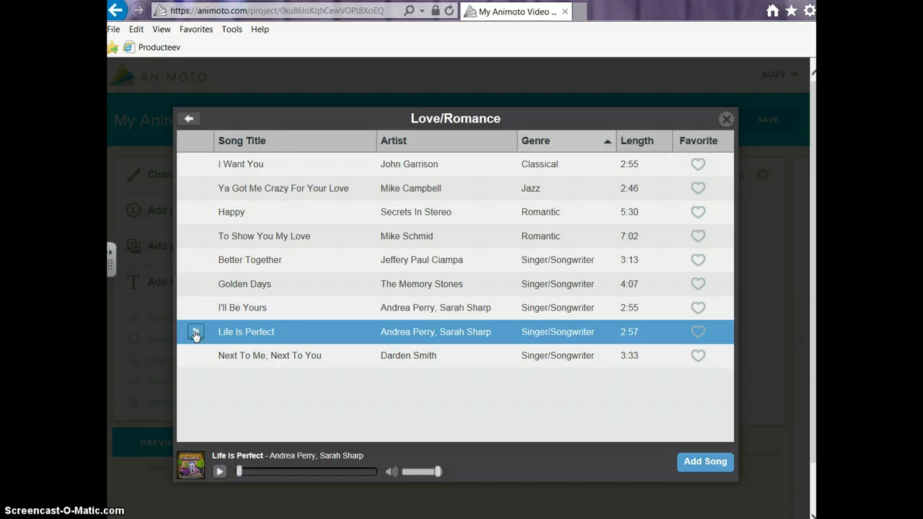
click(193, 330)
click(194, 260)
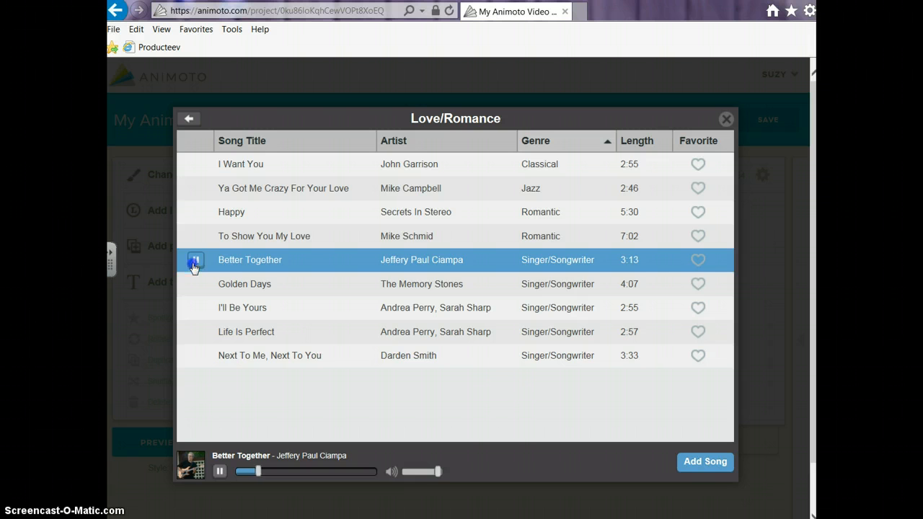
click(194, 261)
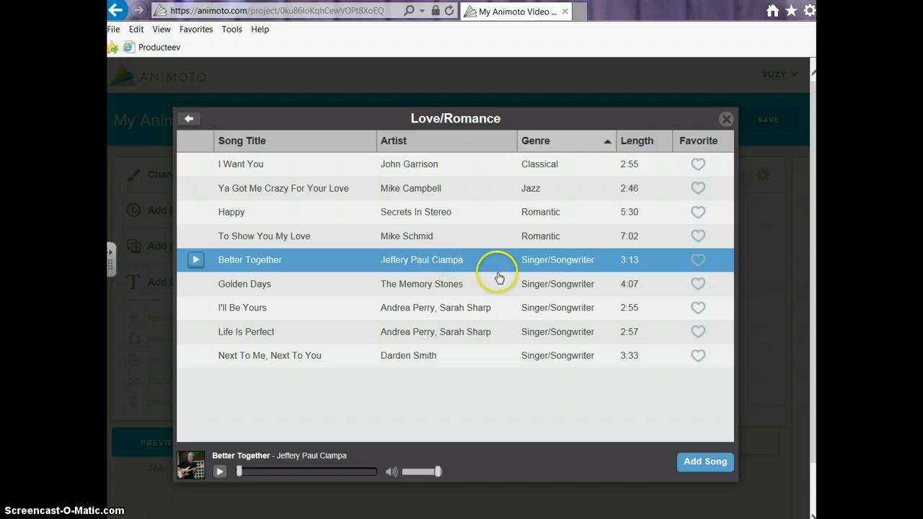
click(697, 465)
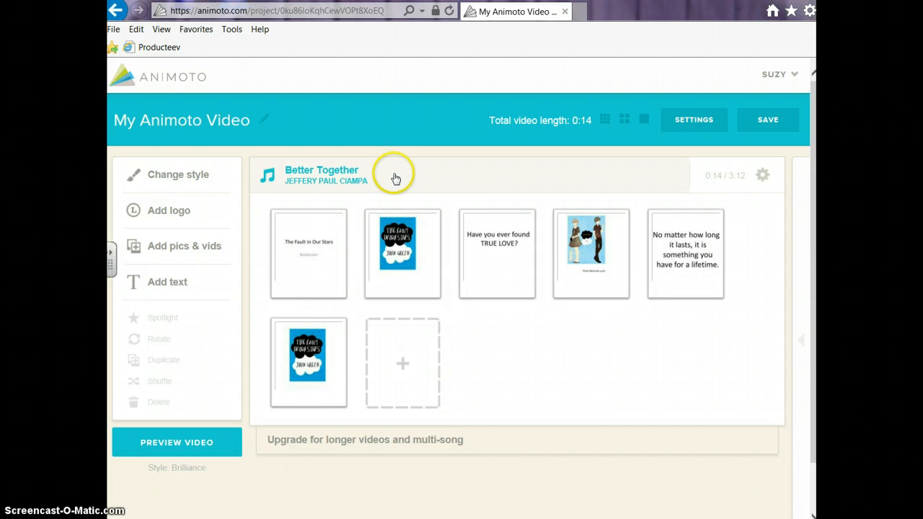
click(765, 122)
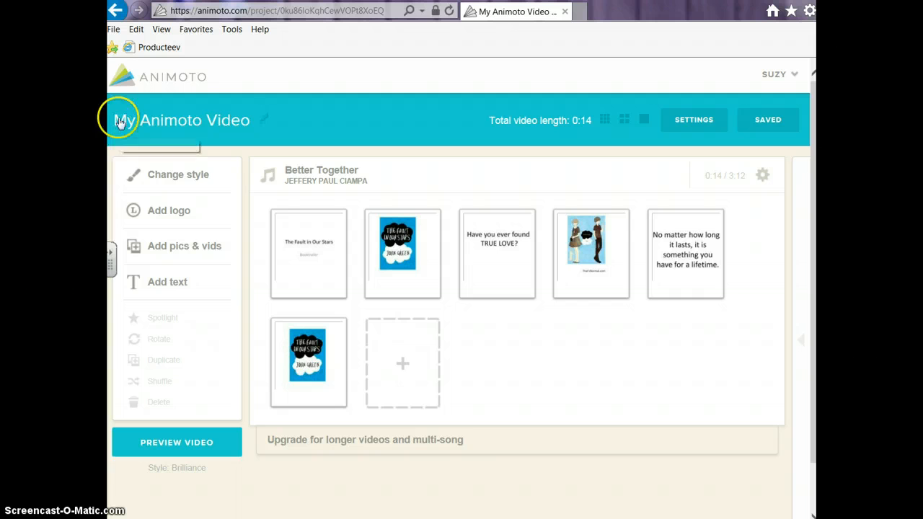
Change the video title to The Fault in Our Stars and save the project
click(262, 122)
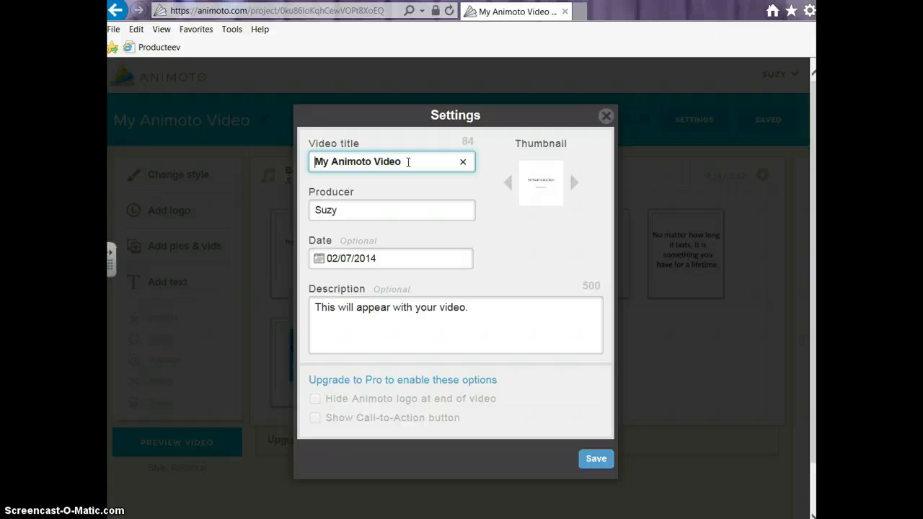
text(T)
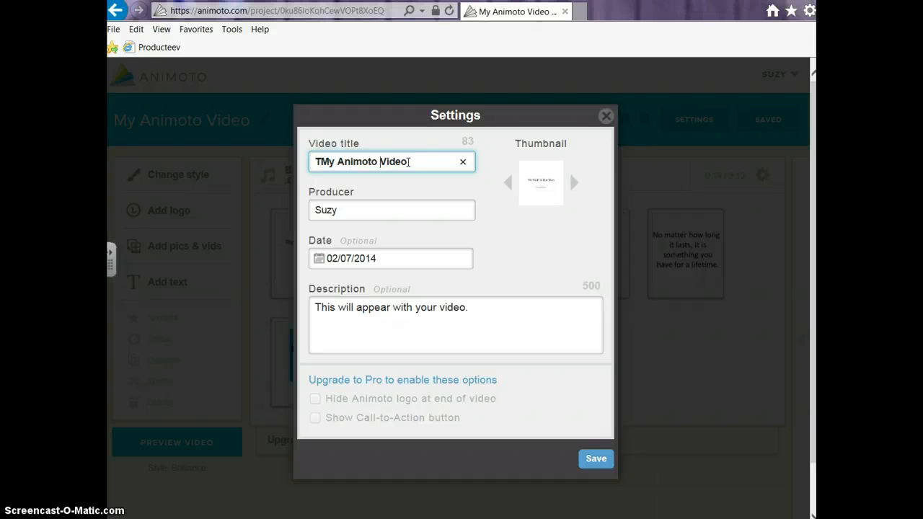
key(BackSpace)
key(BackSpace)
key(BackSpace)
key(BackSpace)
key(BackSpace)
key(BackSpace)
key(BackSpace)
key(BackSpace)
key(BackSpace)
key(BackSpace)
key(BackSpace)
key(BackSpace)
key(BackSpace)
key(BackSpace)
key(BackSpace)
key(BackSpace)
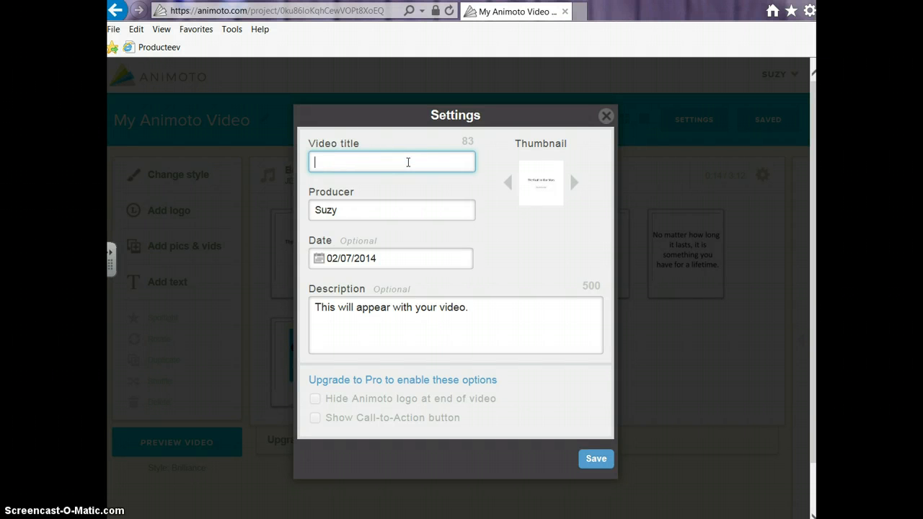
text(The F)
text(ault in Our S)
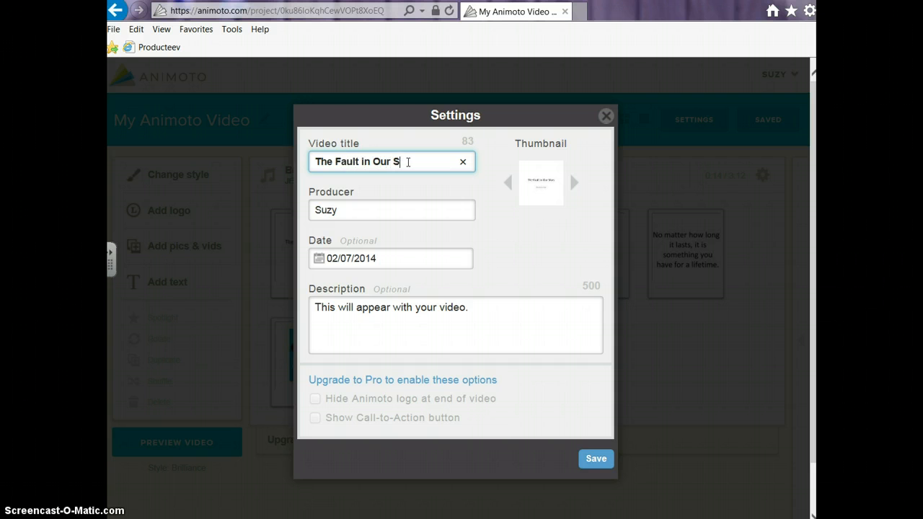
text(tars)
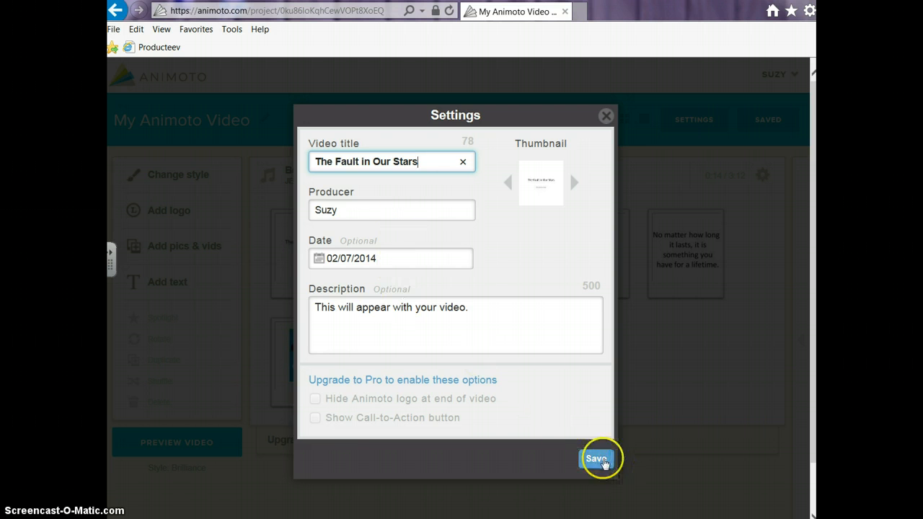
click(597, 459)
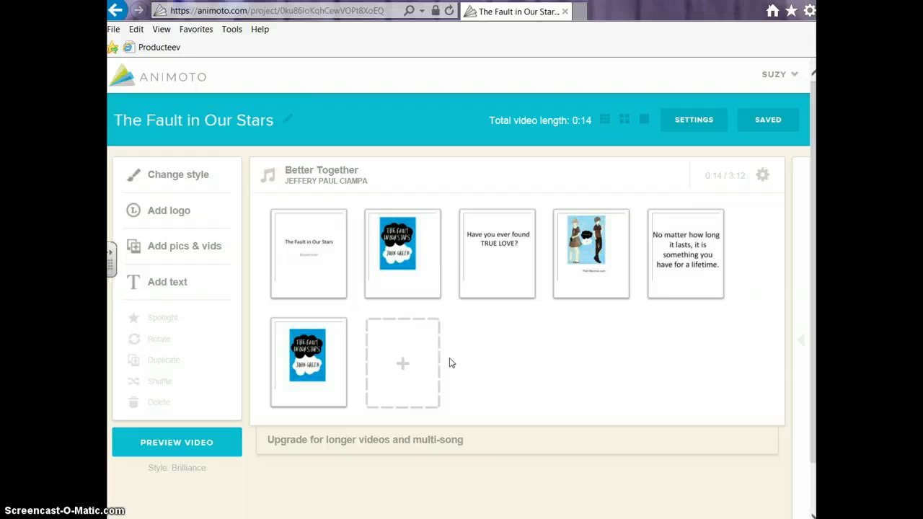
click(495, 398)
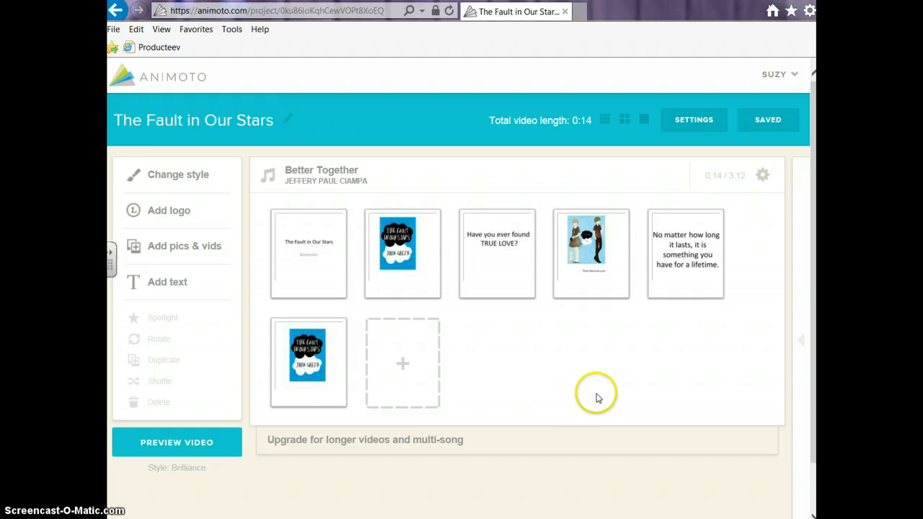
click(767, 124)
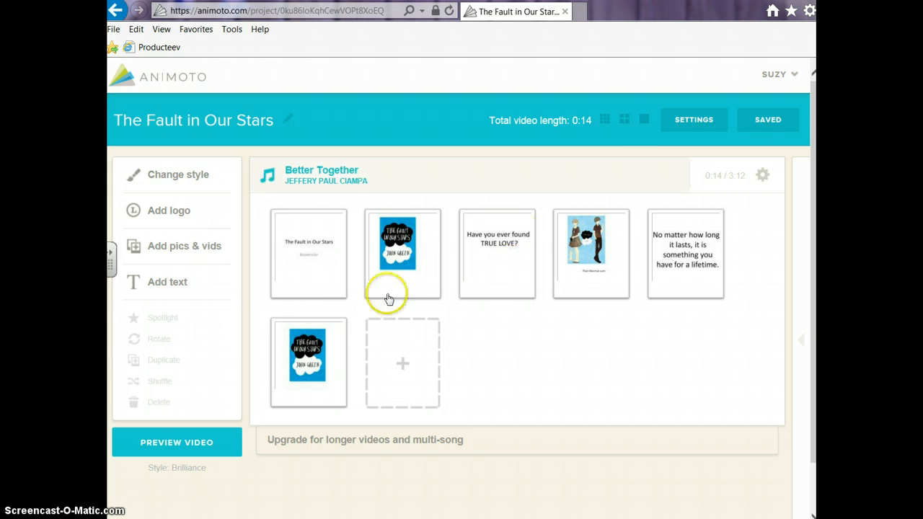
Preview the whole video and start producing it under the title The Fault in Our Stars
click(181, 438)
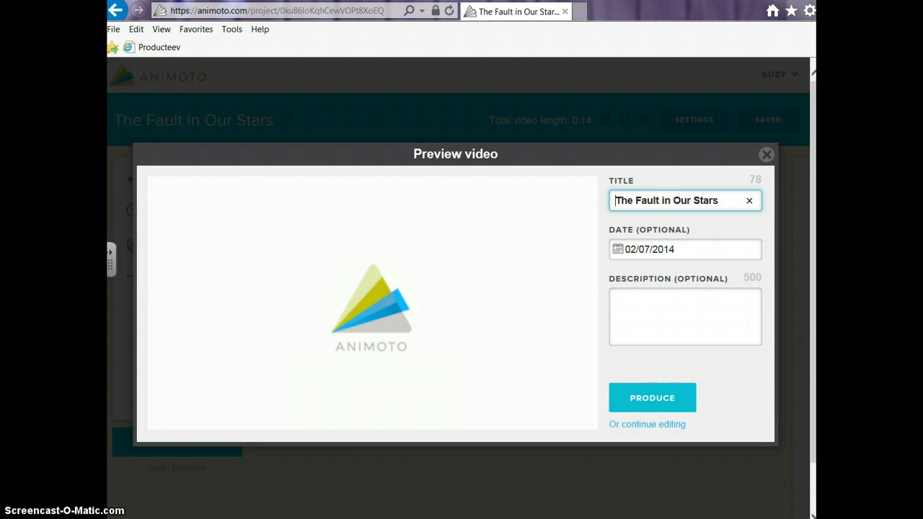
click(671, 397)
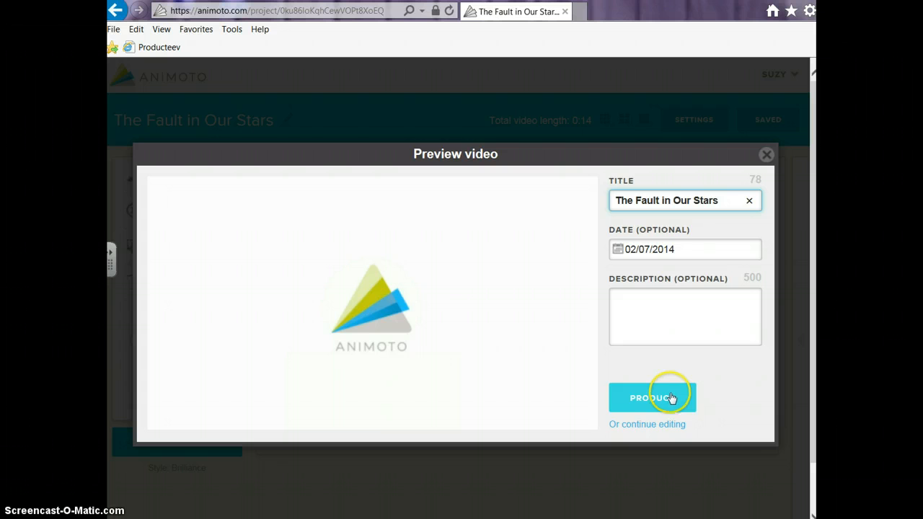
Produce the previewed video and copy the link to its video page to the clipboard
click(671, 398)
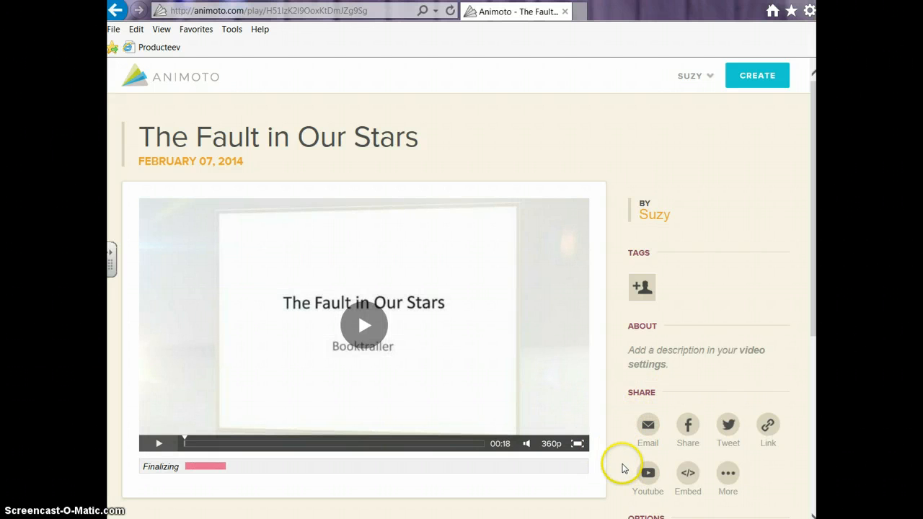
scroll(620, 468, down, 1)
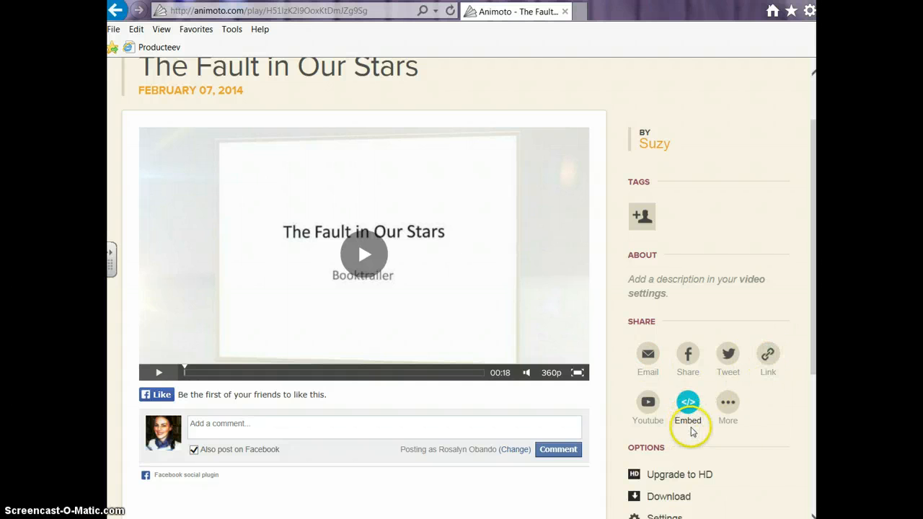
click(768, 353)
click(492, 295)
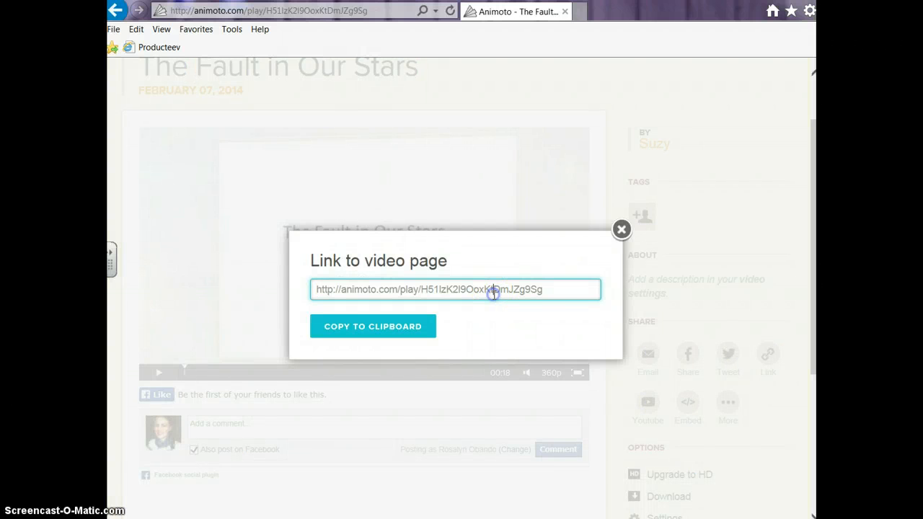
triple_click(492, 291)
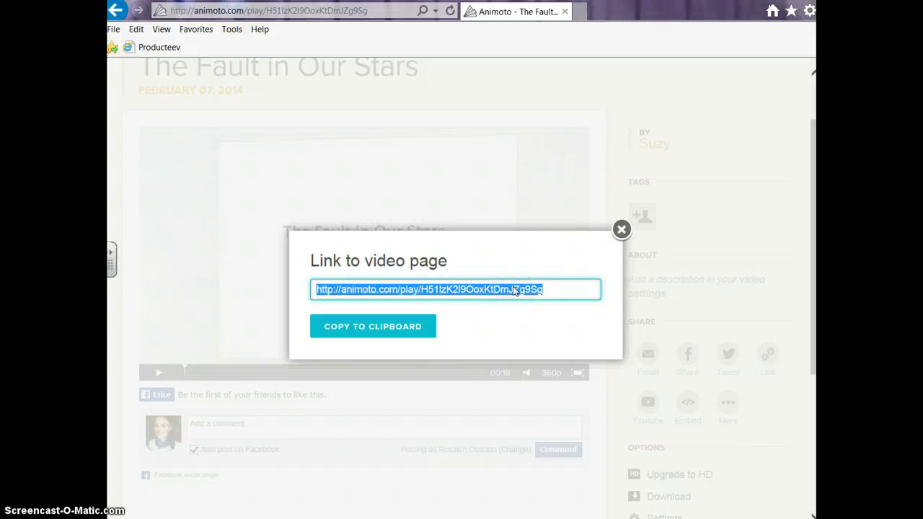
click(399, 328)
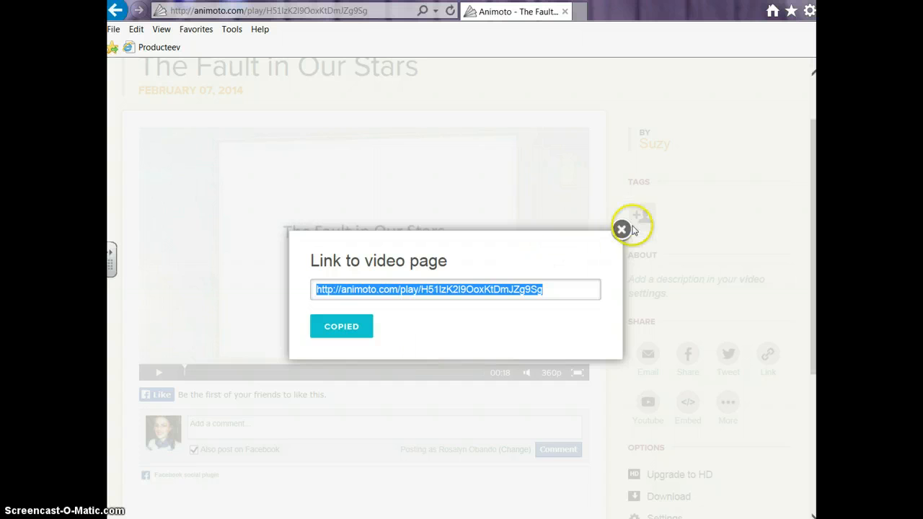
click(621, 229)
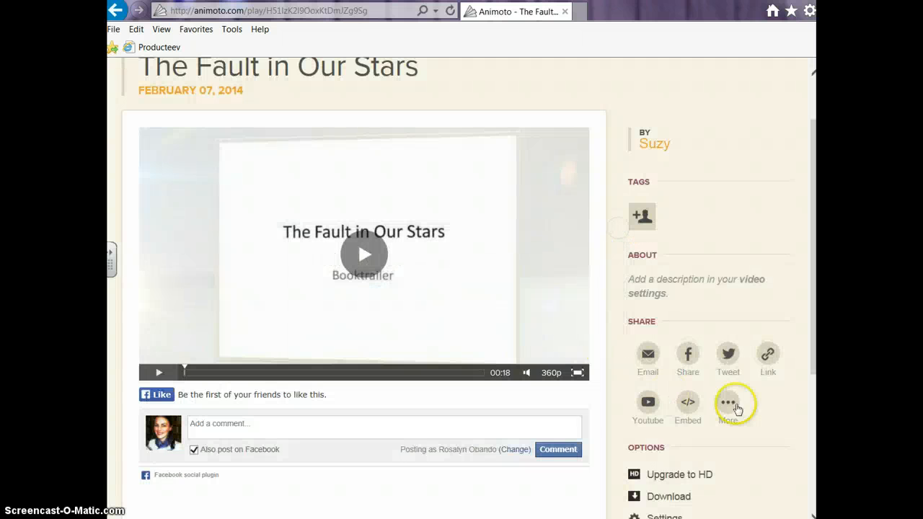
Copy the video's complete HTML embed code to the clipboard, keeping the default embed settings, and return to the video page
click(686, 408)
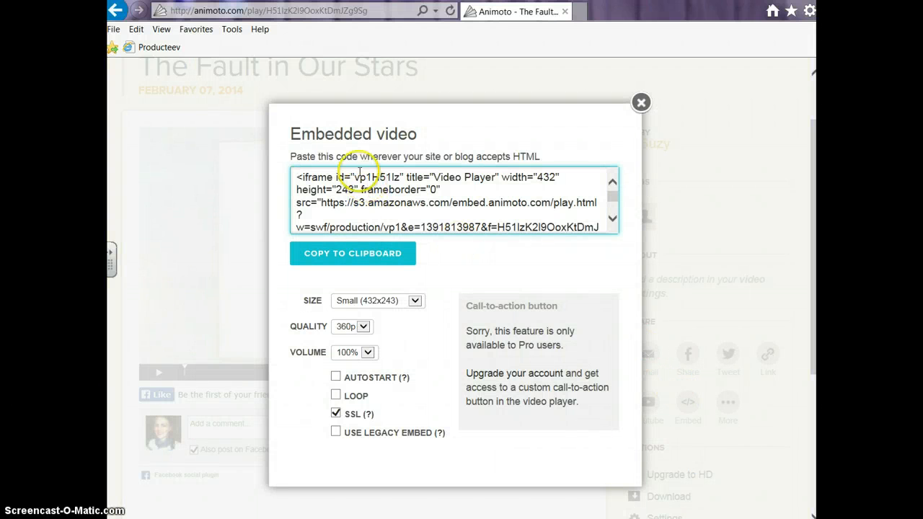
drag(297, 174, 494, 238)
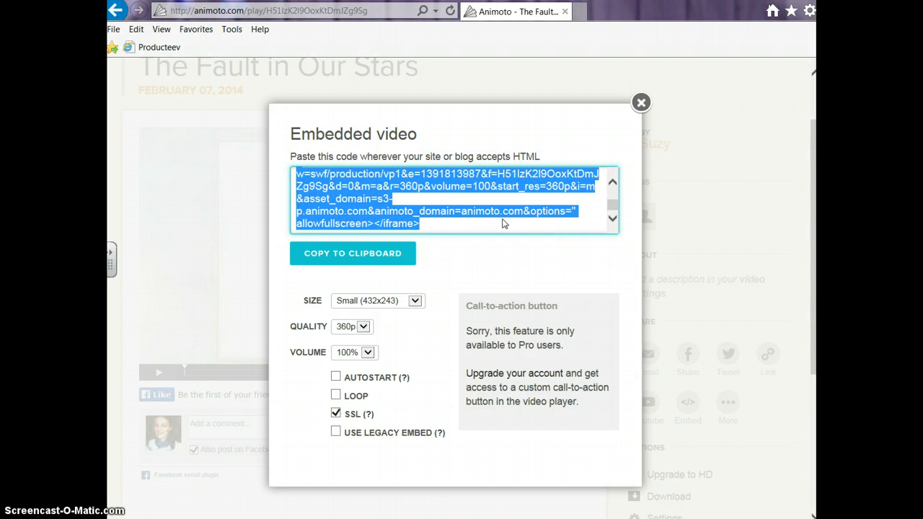
click(332, 254)
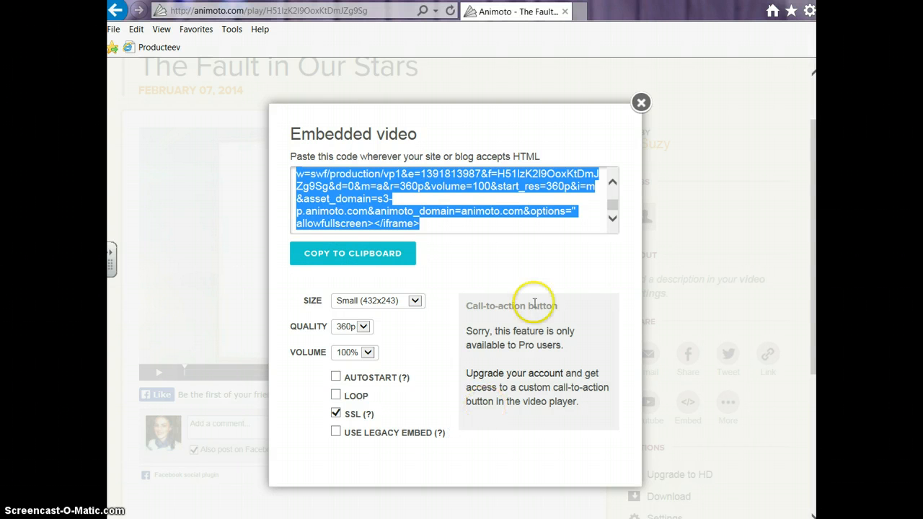
click(640, 103)
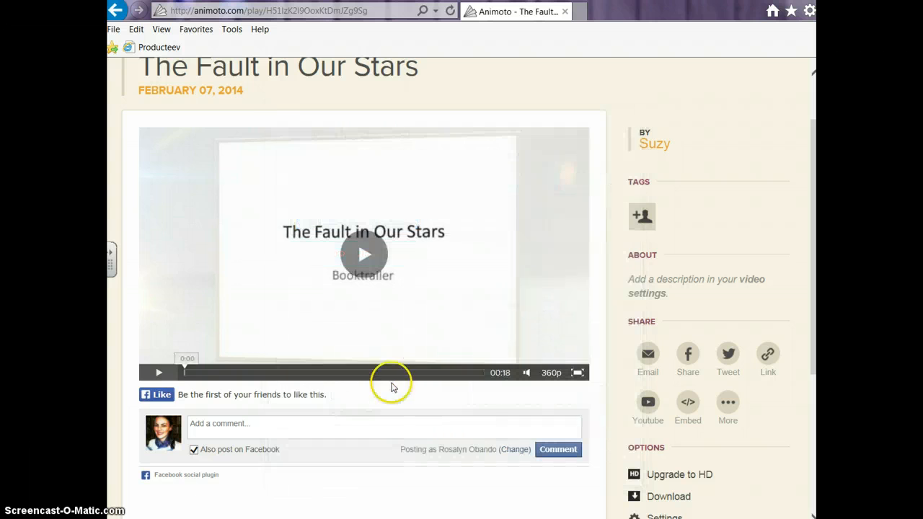